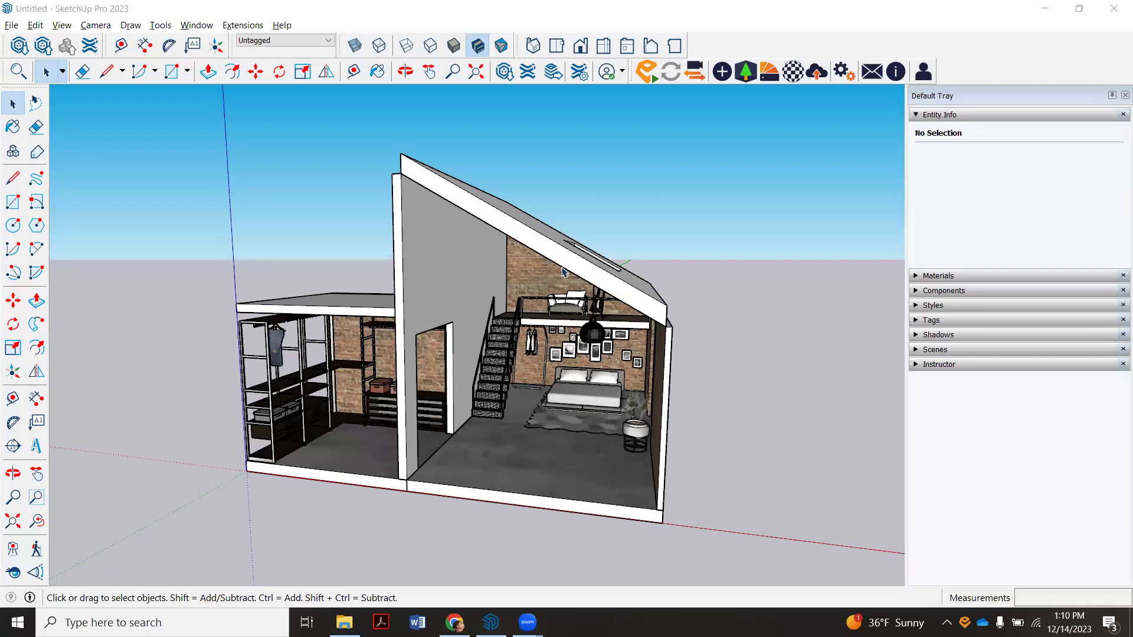
Step: Orbit and zoom around the model to a low, level view facing the bed
scroll(459, 236, down, 2)
scroll(460, 259, up, 2)
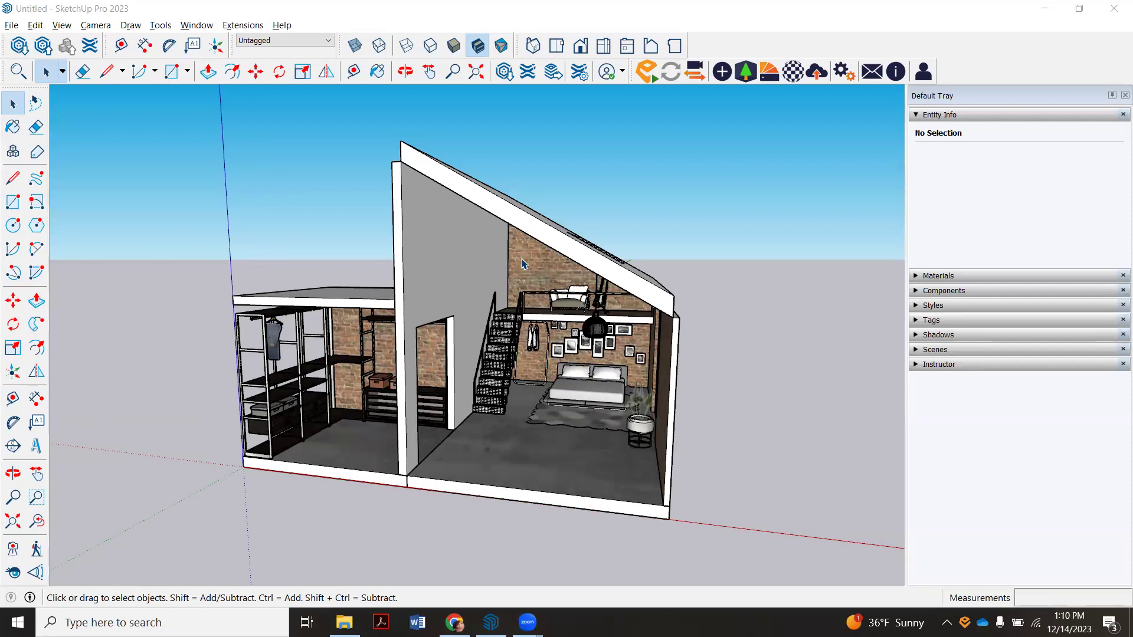
scroll(525, 273, up, 2)
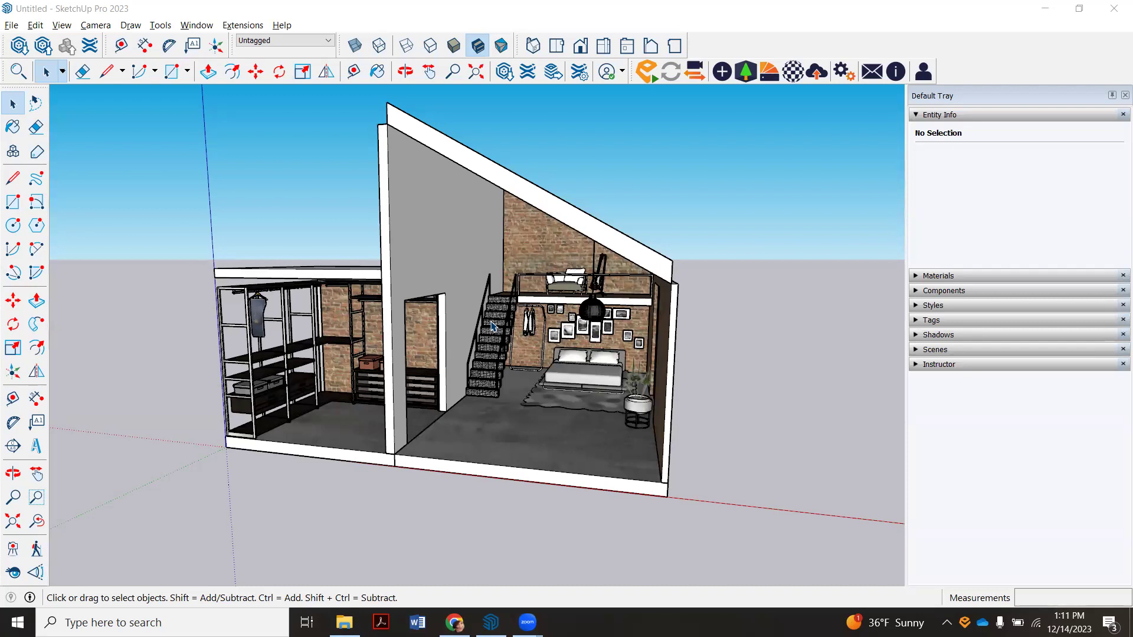
click(13, 474)
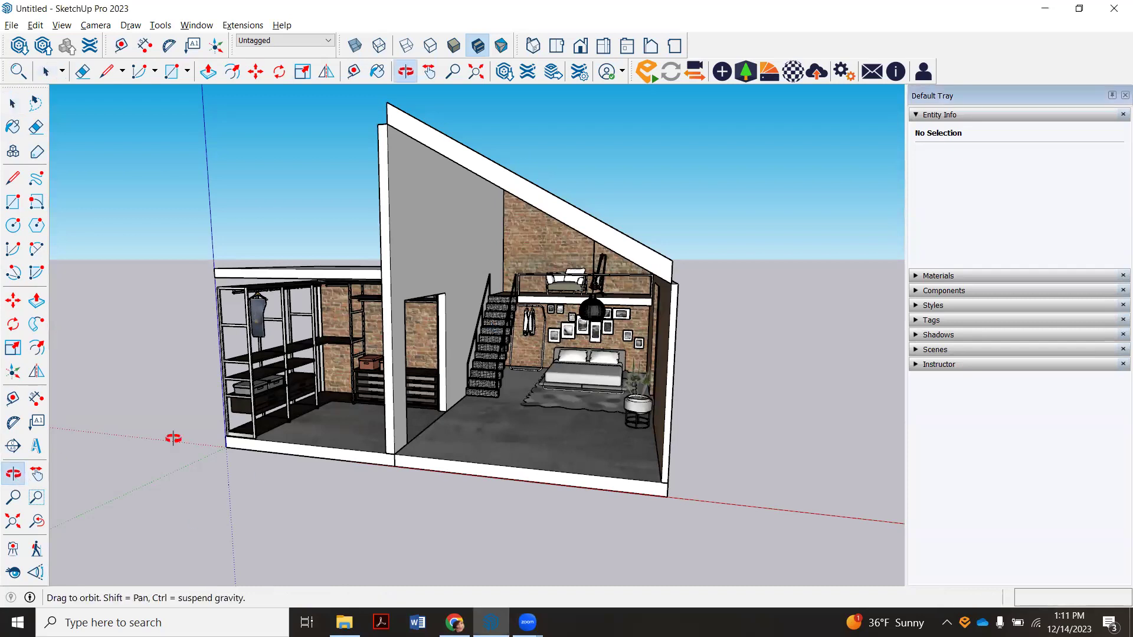
drag(429, 381, 599, 332)
scroll(599, 331, up, 5)
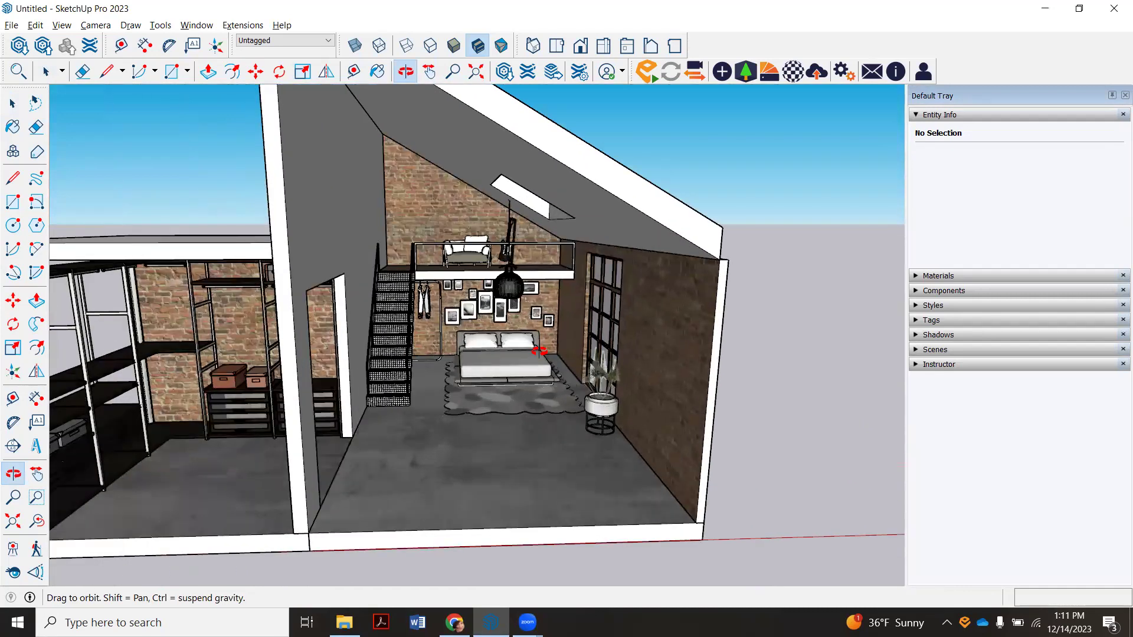
scroll(539, 351, down, 5)
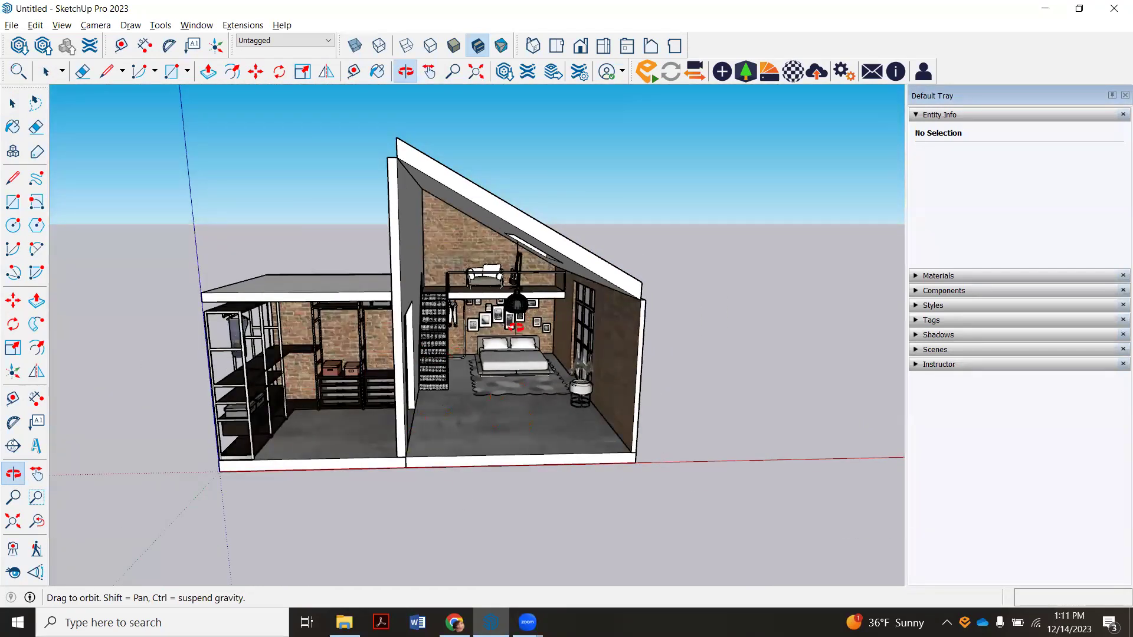
scroll(506, 367, up, 3)
scroll(504, 368, up, 2)
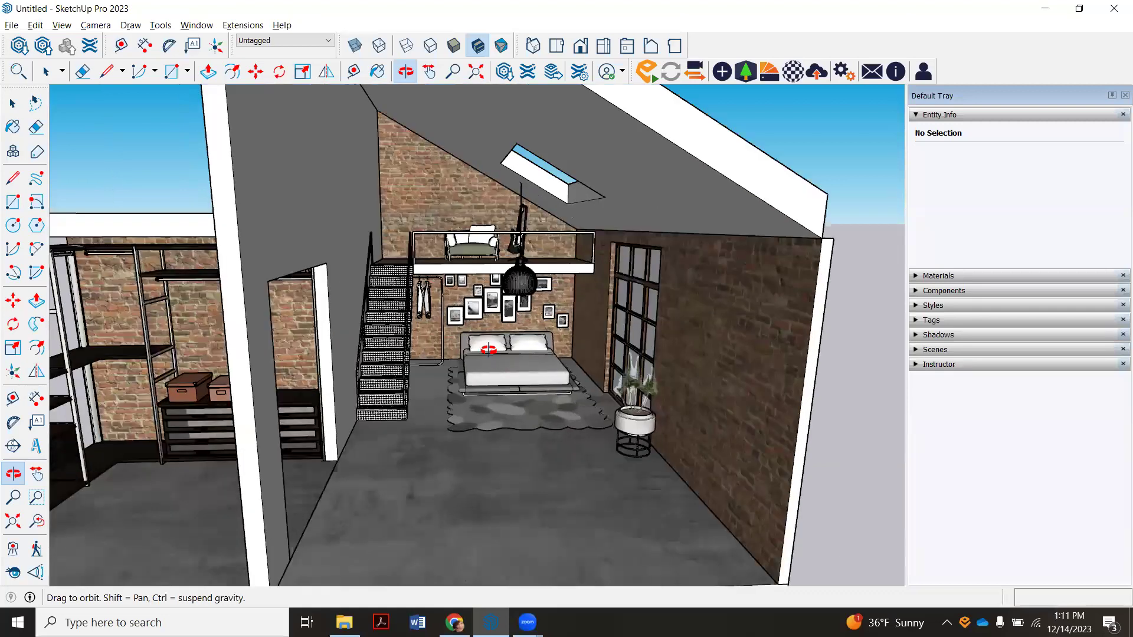
drag(494, 366, 493, 367)
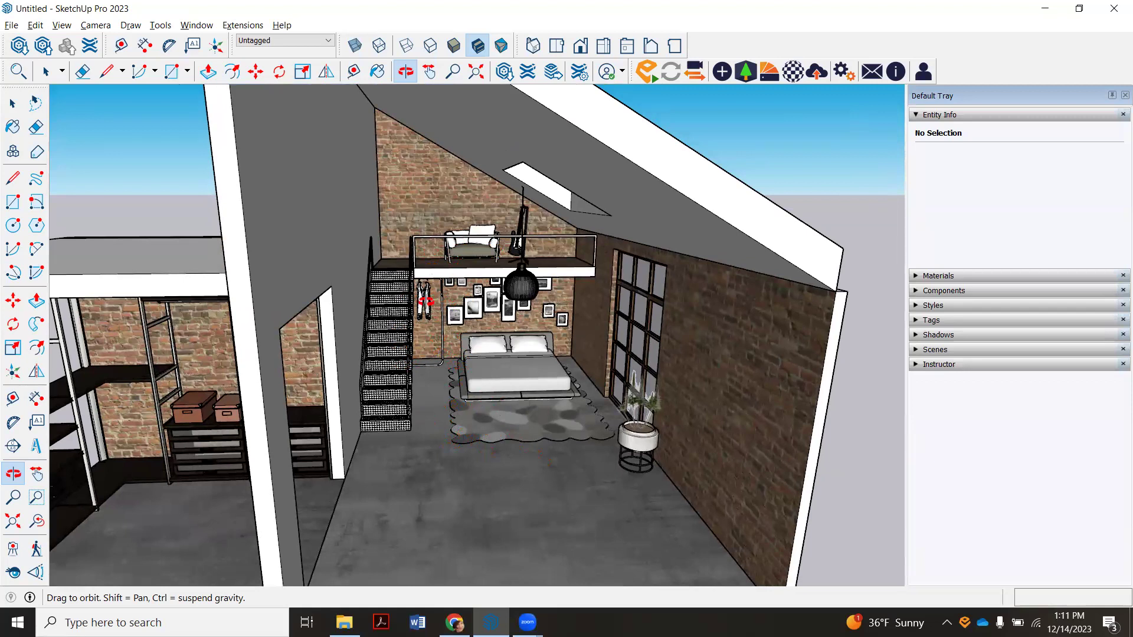
drag(480, 375, 448, 360)
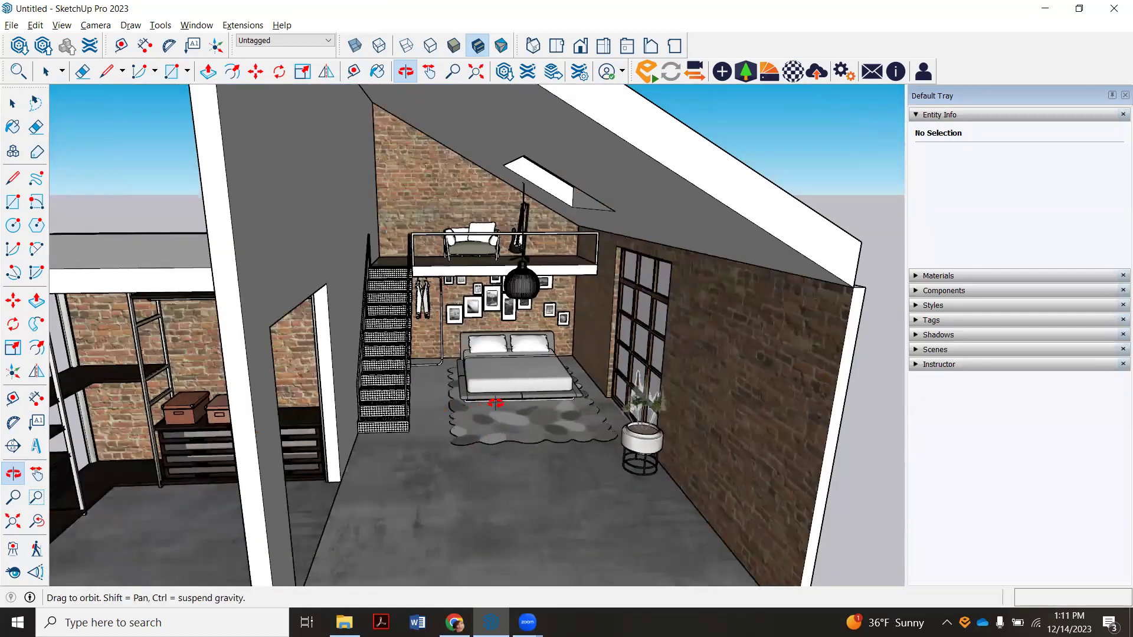
scroll(590, 399, up, 4)
drag(482, 420, 491, 290)
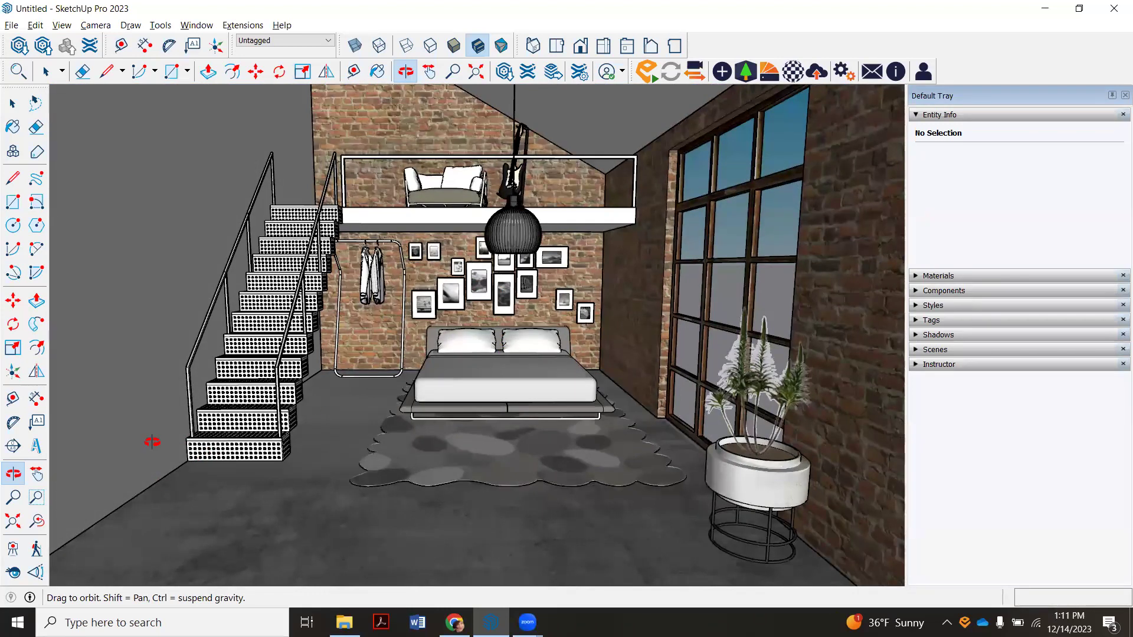
Step: Orbit out past the roof and closet wing, then zoom back in on the bed beneath the loft
drag(233, 425, 207, 413)
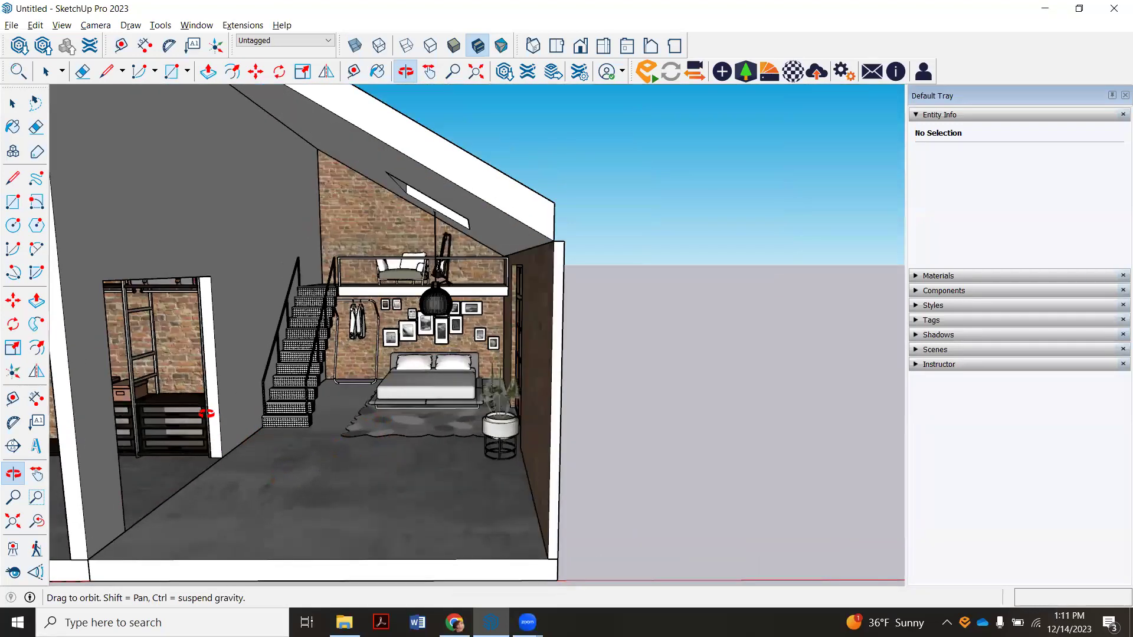
drag(294, 416, 190, 399)
scroll(190, 399, up, 6)
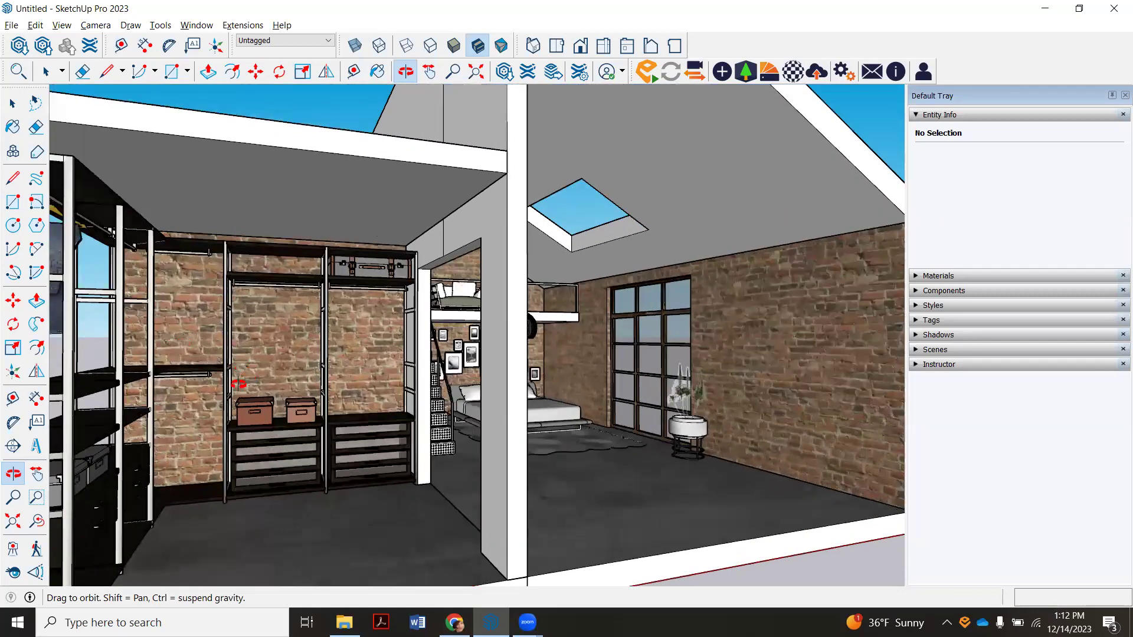
scroll(237, 384, down, 10)
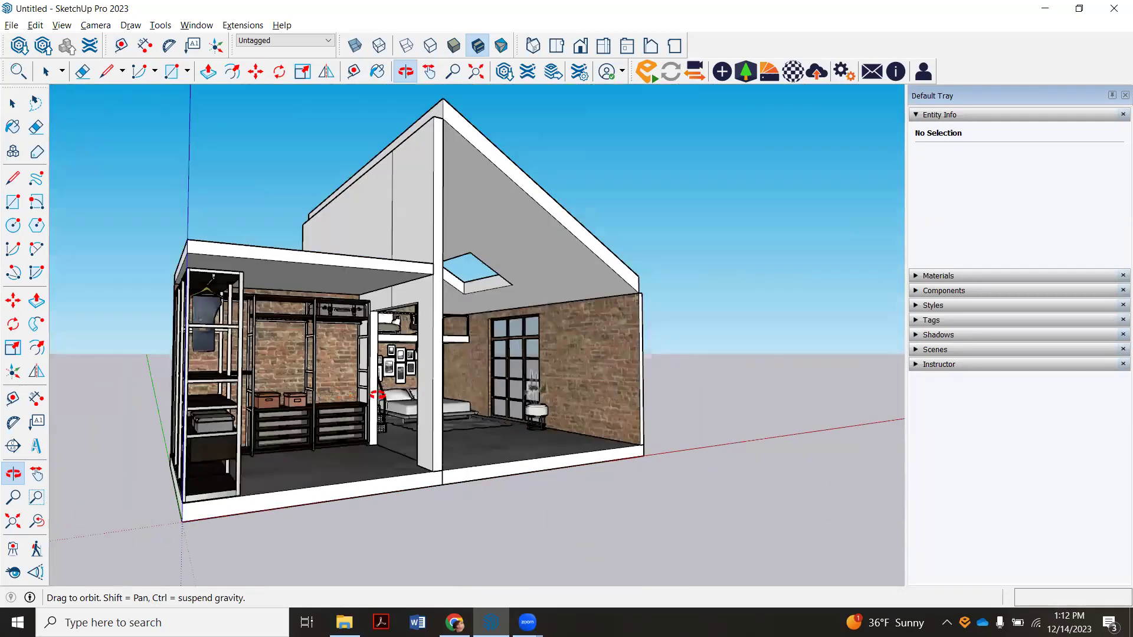
drag(96, 433, 73, 430)
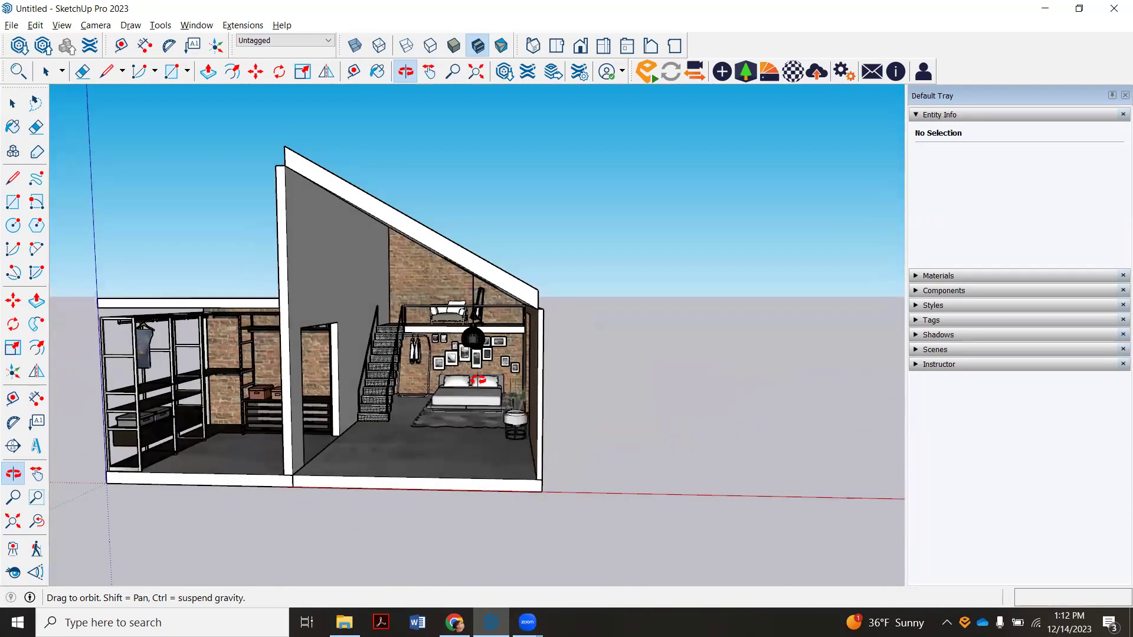
scroll(484, 305, up, 5)
scroll(484, 304, up, 4)
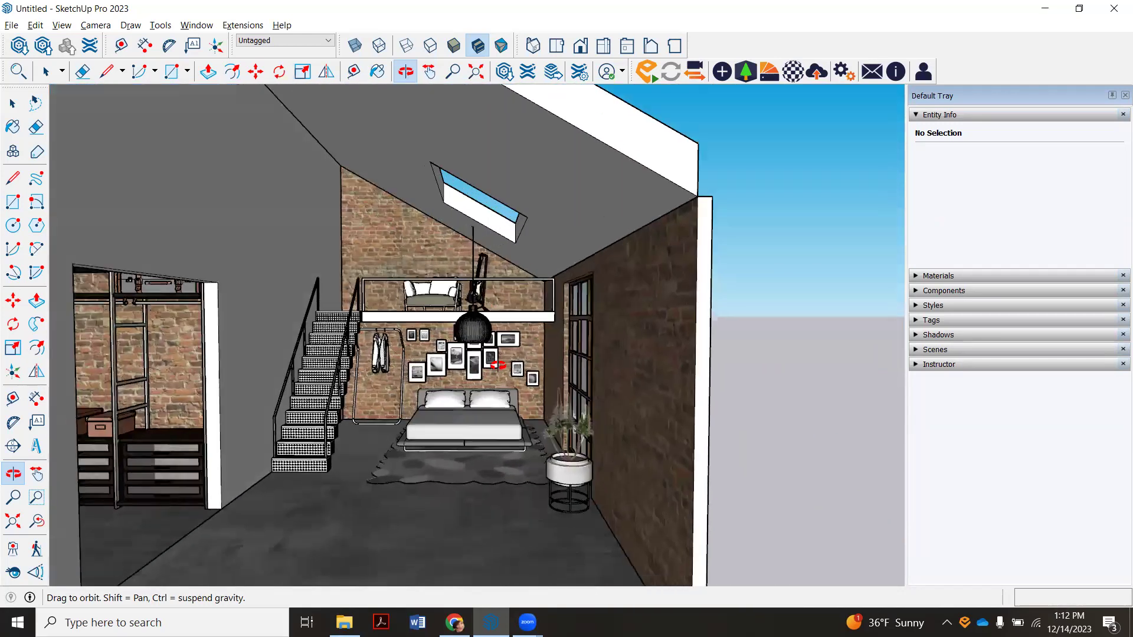
scroll(518, 356, up, 3)
scroll(511, 354, down, 4)
scroll(502, 353, up, 3)
scroll(499, 353, up, 4)
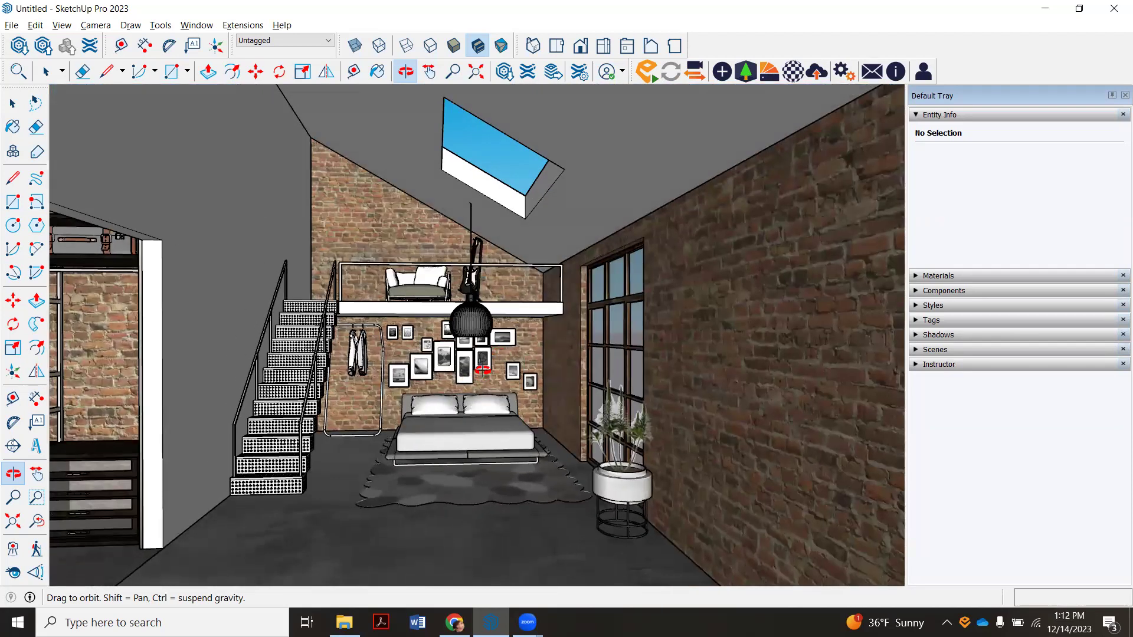
drag(481, 370, 473, 369)
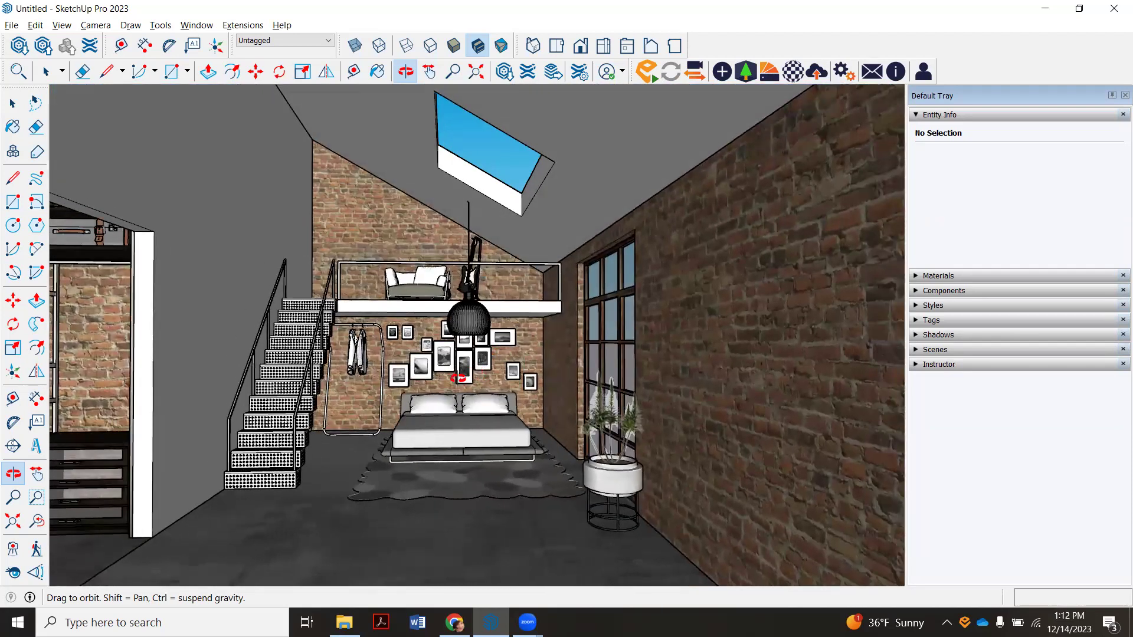
Step: Pan the view slightly and narrow the camera field of view to 20 degrees
click(36, 474)
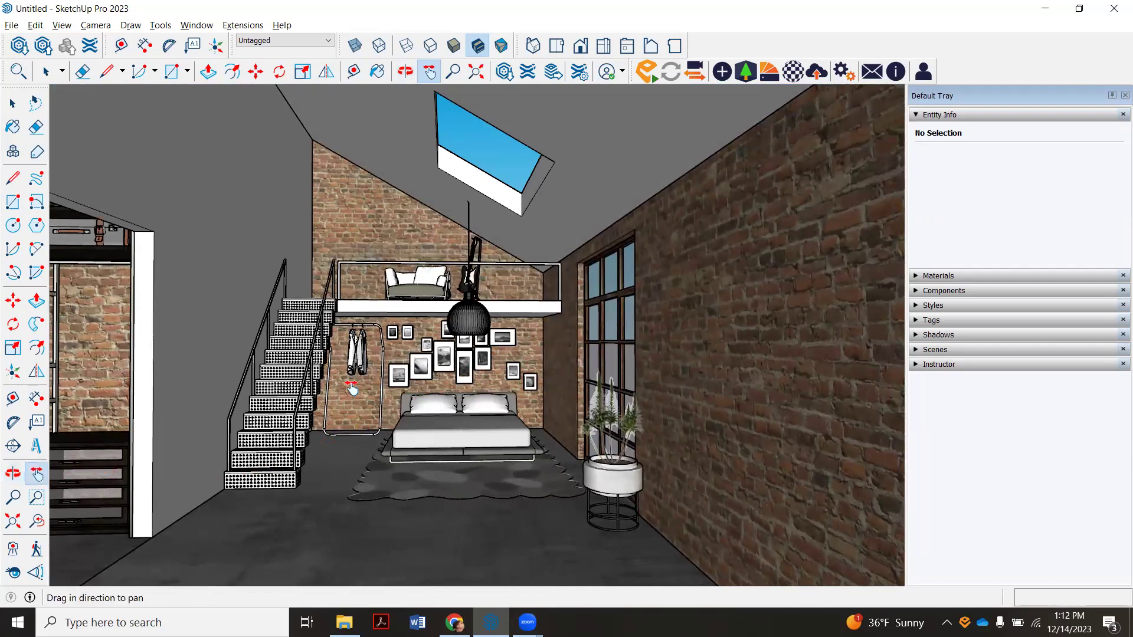
drag(350, 404, 350, 406)
scroll(350, 406, up, 3)
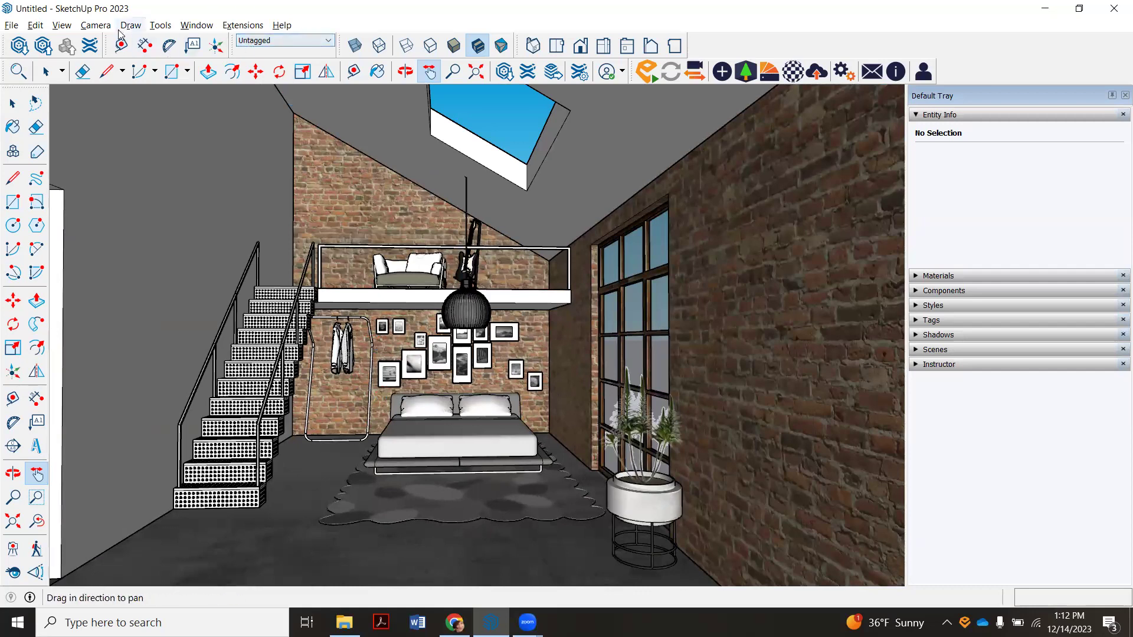
click(96, 26)
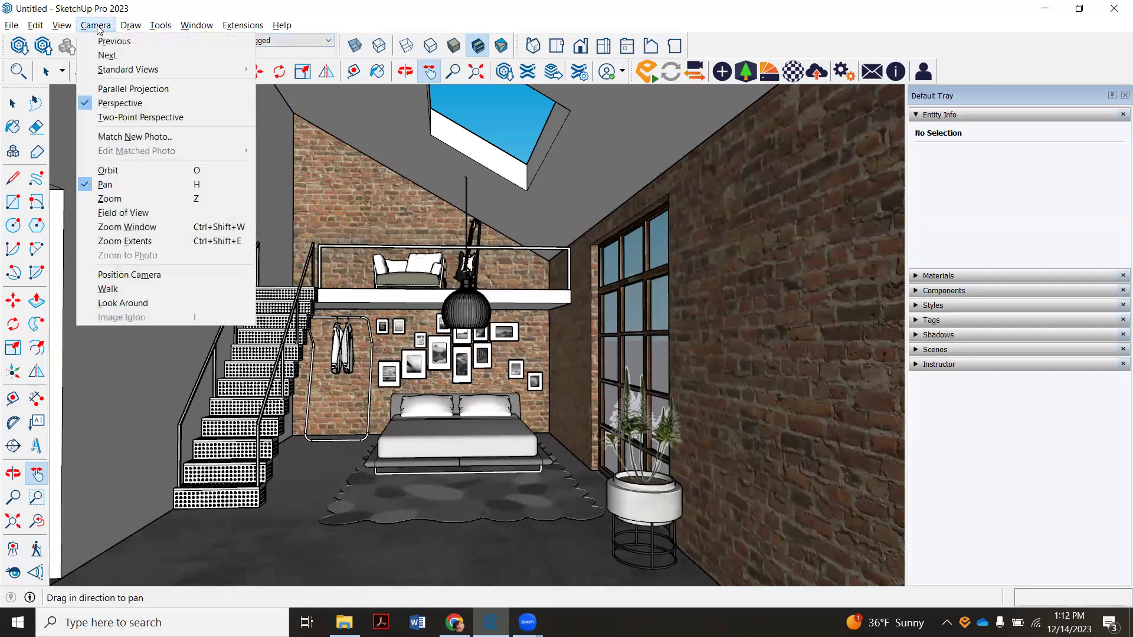
click(160, 214)
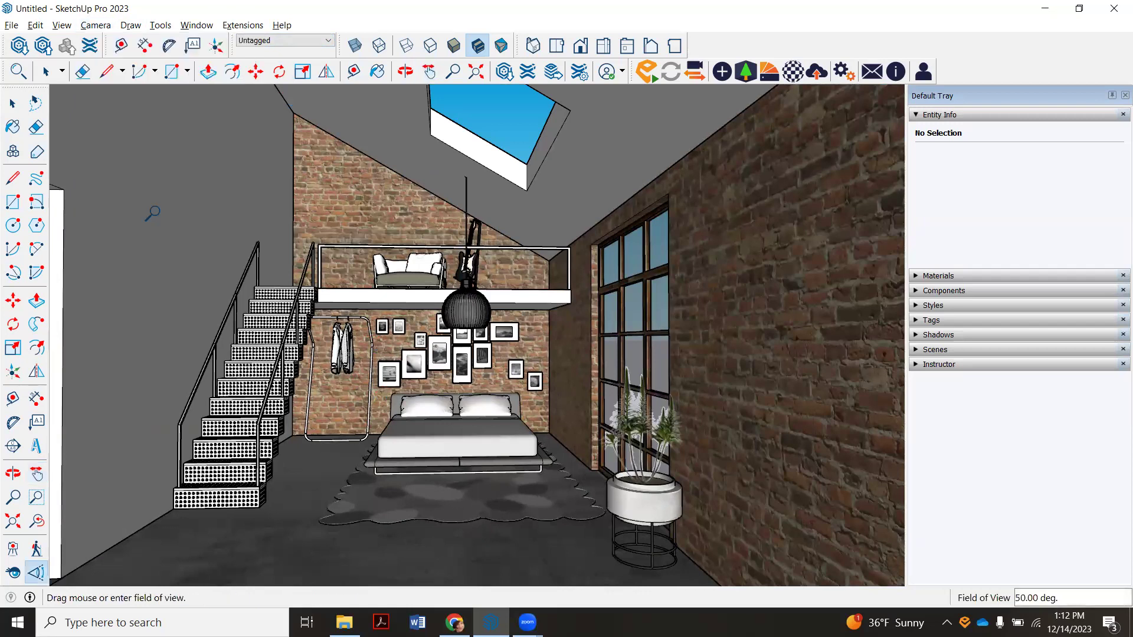
text(20)
key(Return)
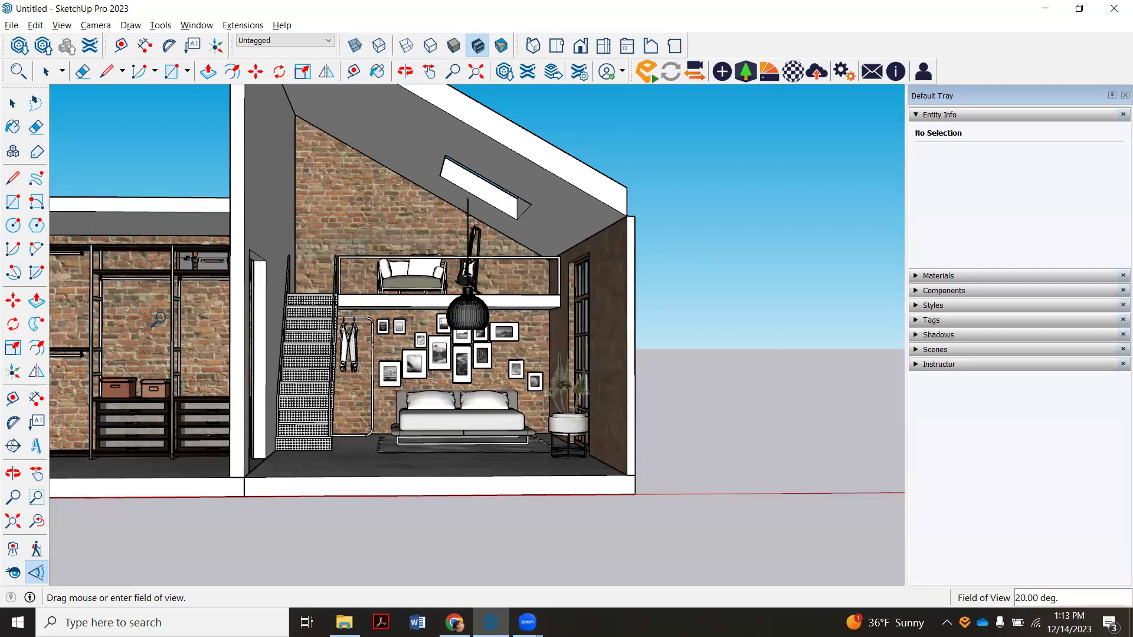
Step: Widen the camera field of view to 90 degrees
click(96, 24)
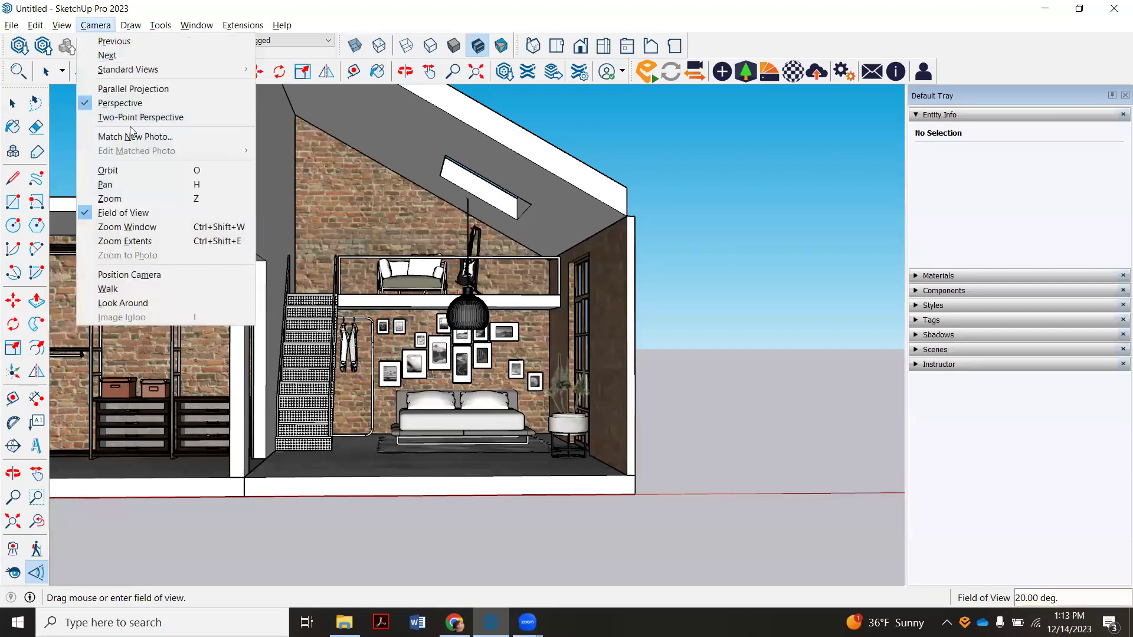
click(124, 212)
click(93, 28)
click(127, 212)
text(90)
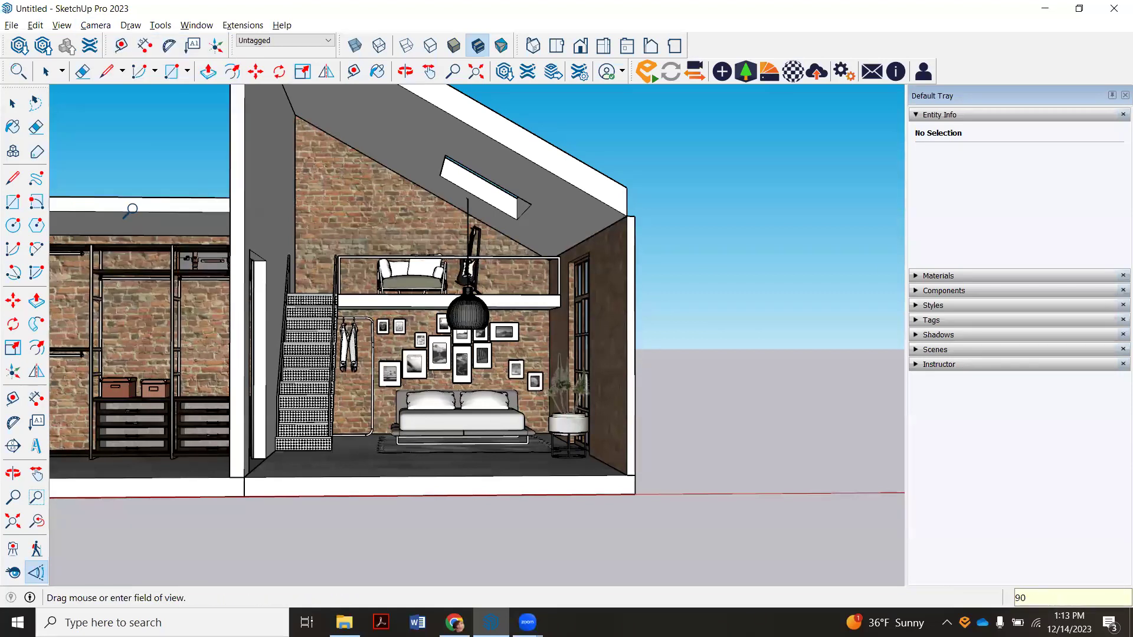
key(Return)
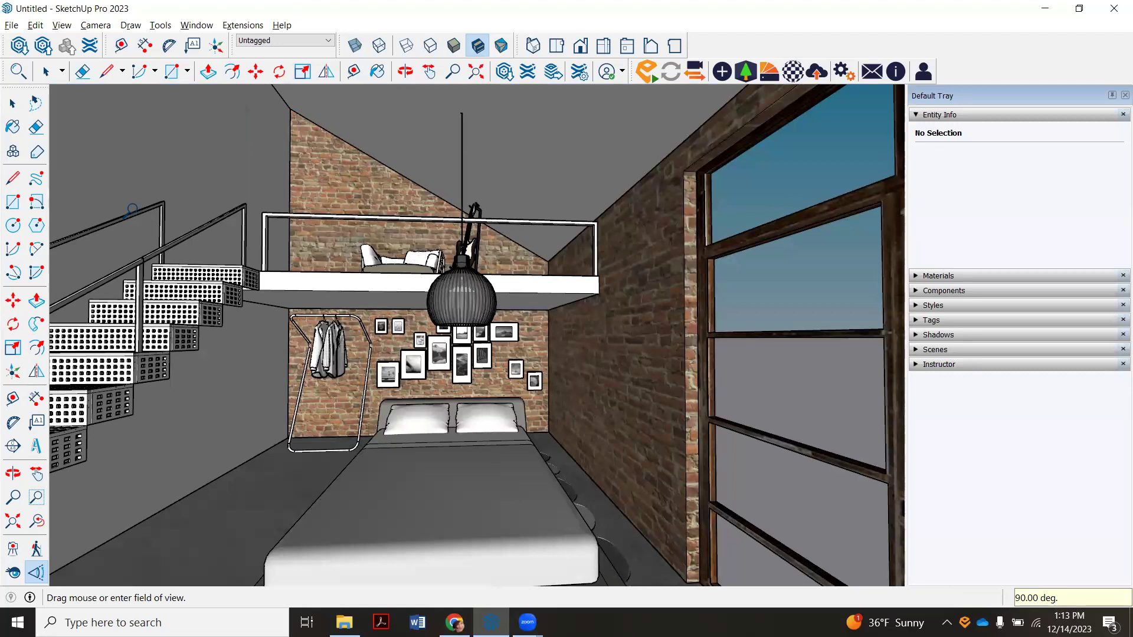
Step: Set the camera field of view back to 50 degrees
click(95, 24)
click(124, 214)
text(50)
key(Return)
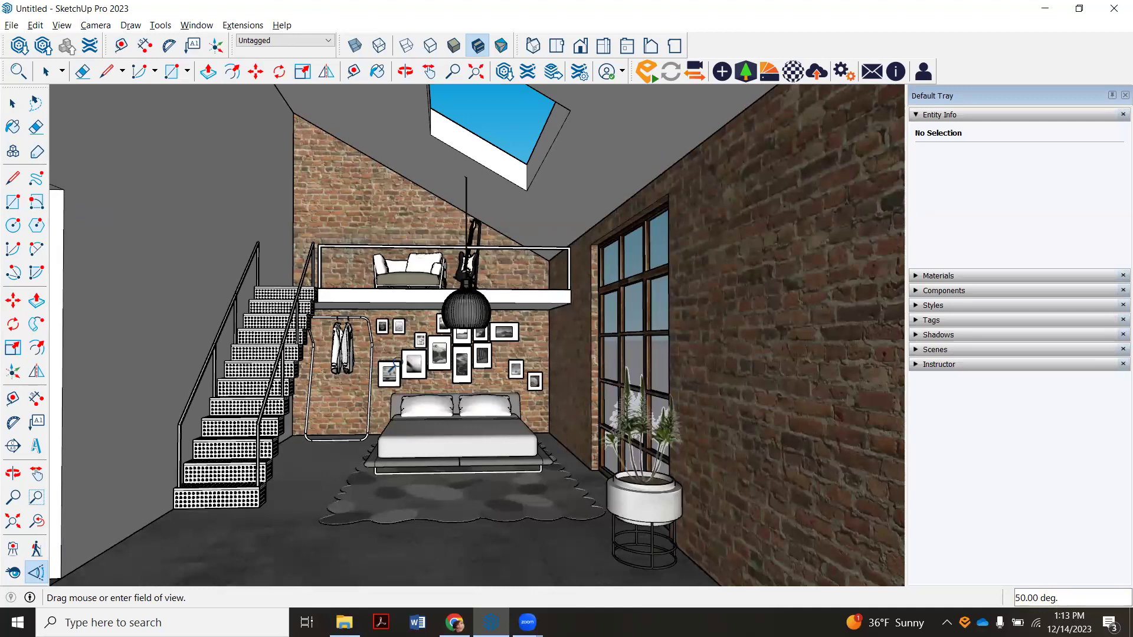
Step: Zoom toward the picture wall and orbit slightly so the bed sits centred under the loft
scroll(405, 357, up, 3)
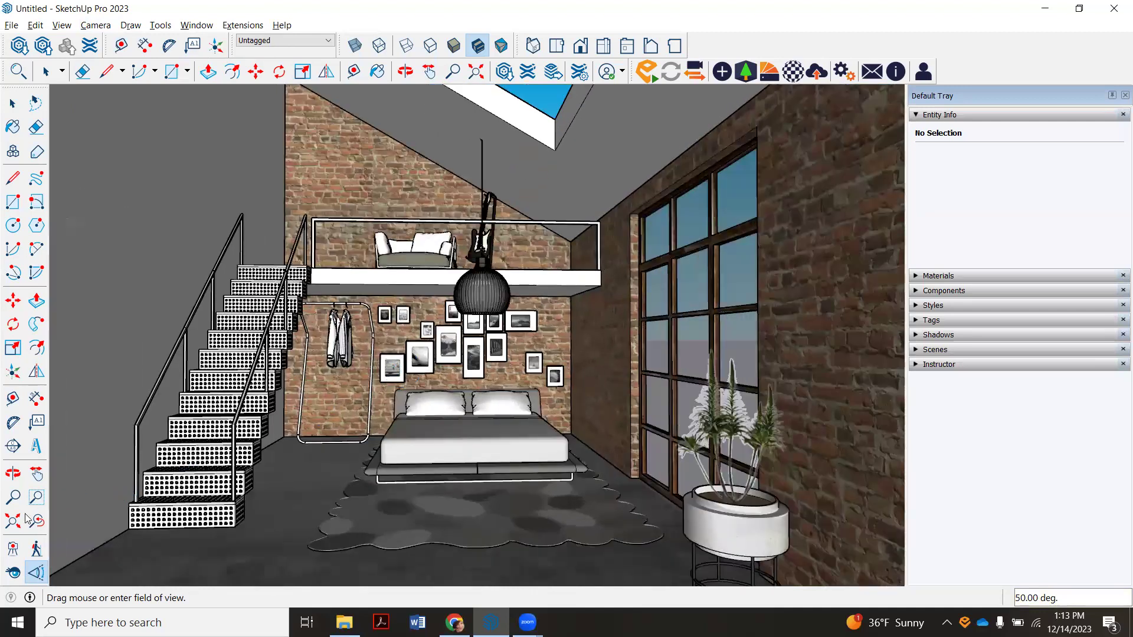
click(36, 478)
middle_drag(403, 448, 407, 434)
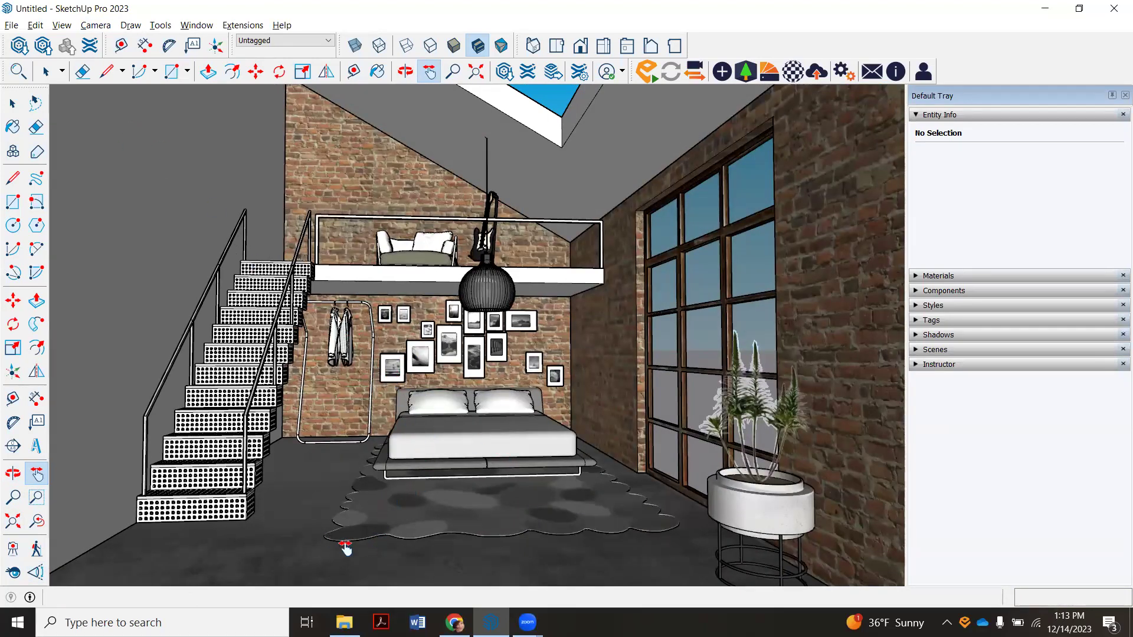
Step: Turn off Section Cuts, Guides, Section Fill and Axes in the View menu
click(62, 25)
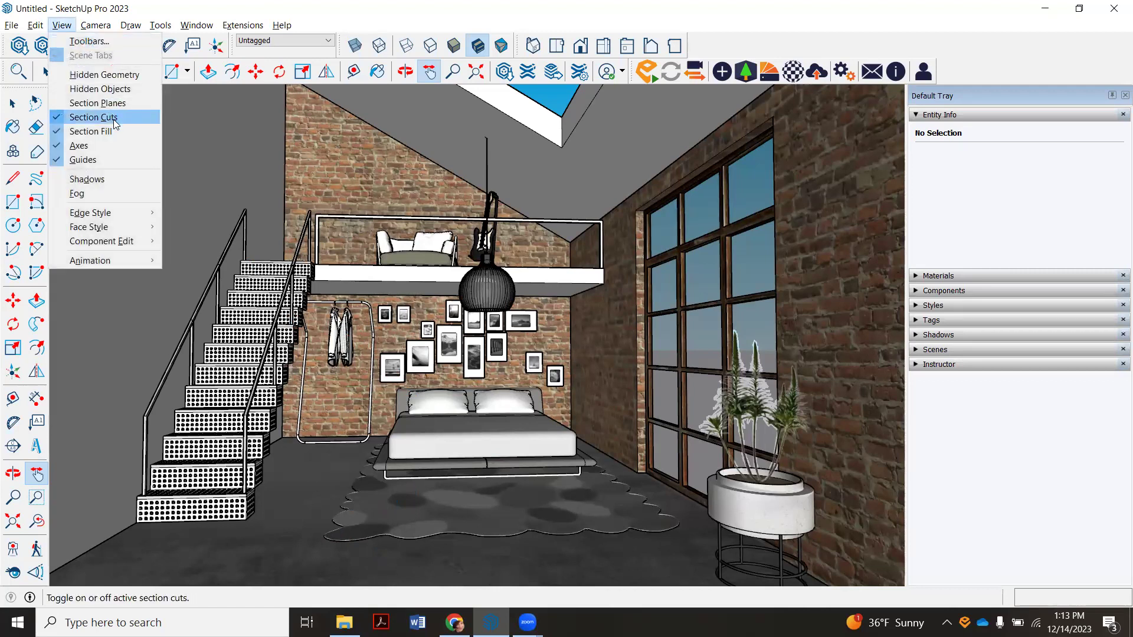
click(114, 119)
click(61, 25)
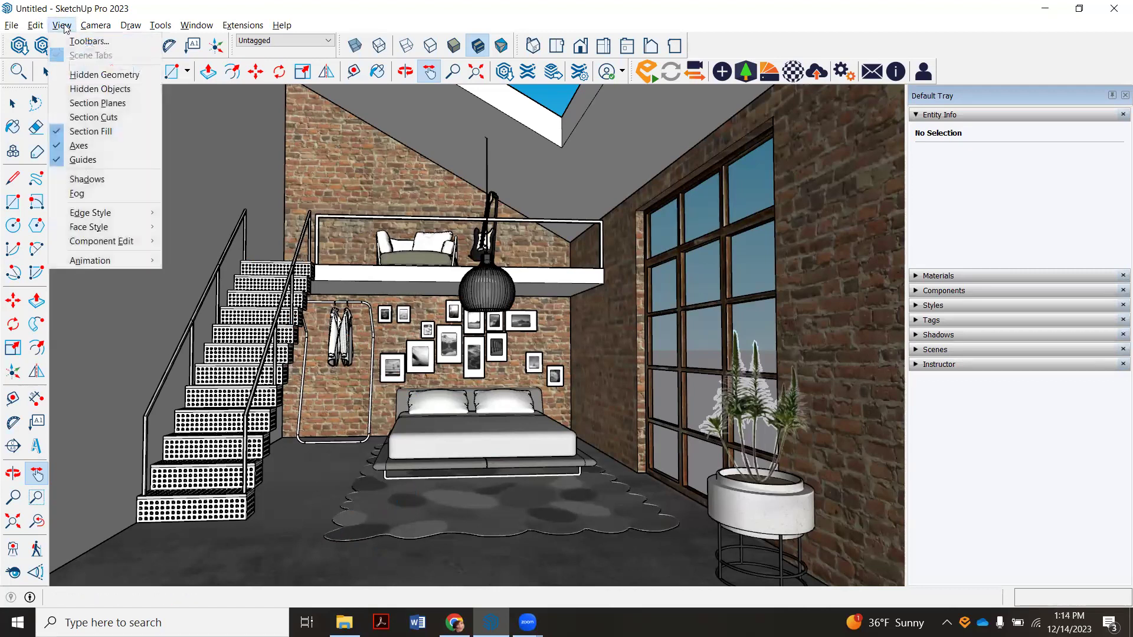
click(97, 161)
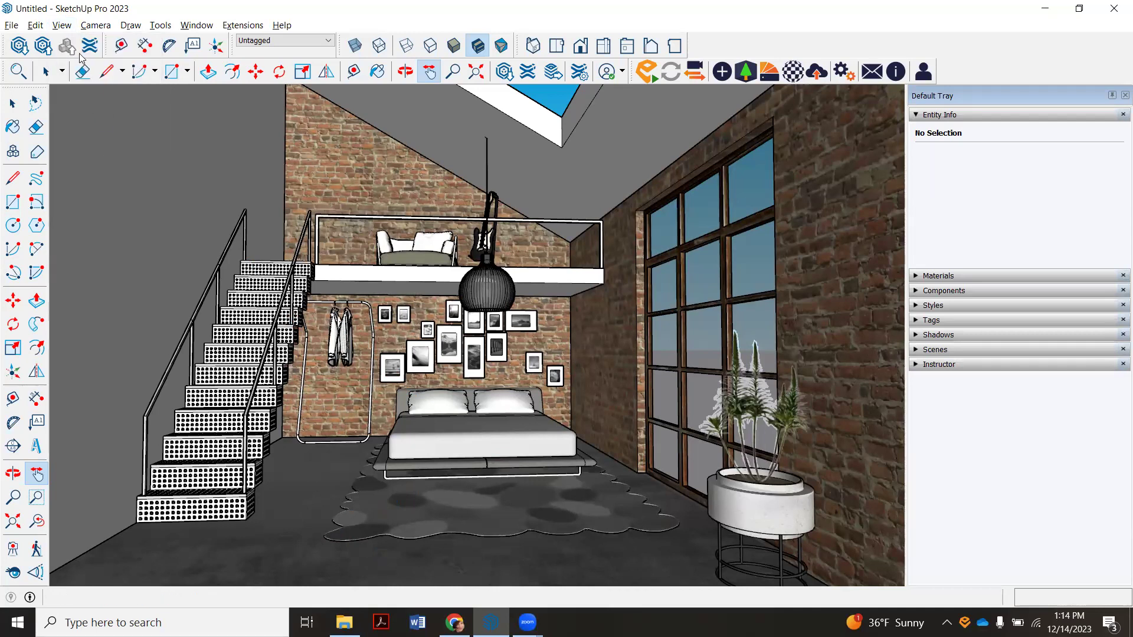
click(62, 26)
click(90, 131)
click(60, 29)
click(74, 146)
Step: Apply the Dry Erase Marker Wide style from the Sketchy Edges collection
click(919, 306)
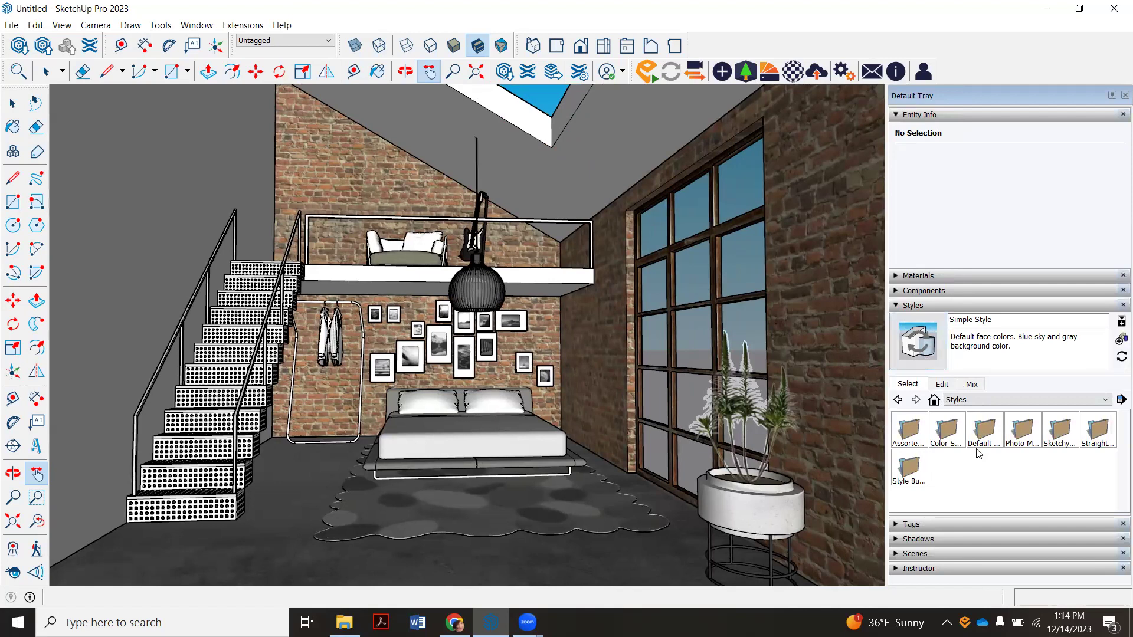
click(992, 325)
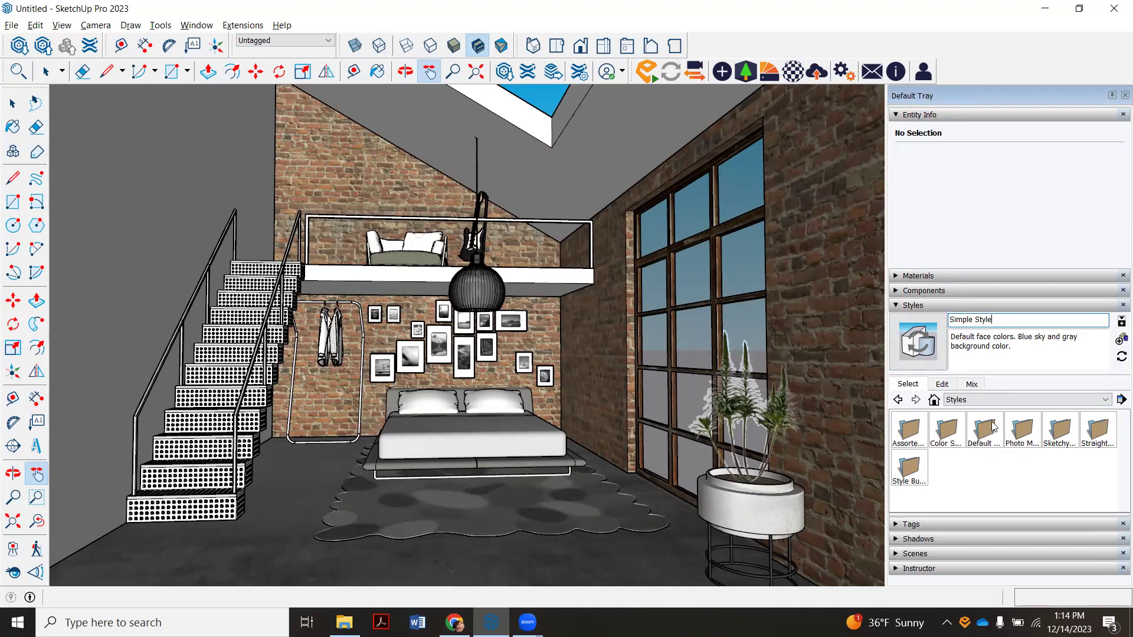
double_click(1060, 440)
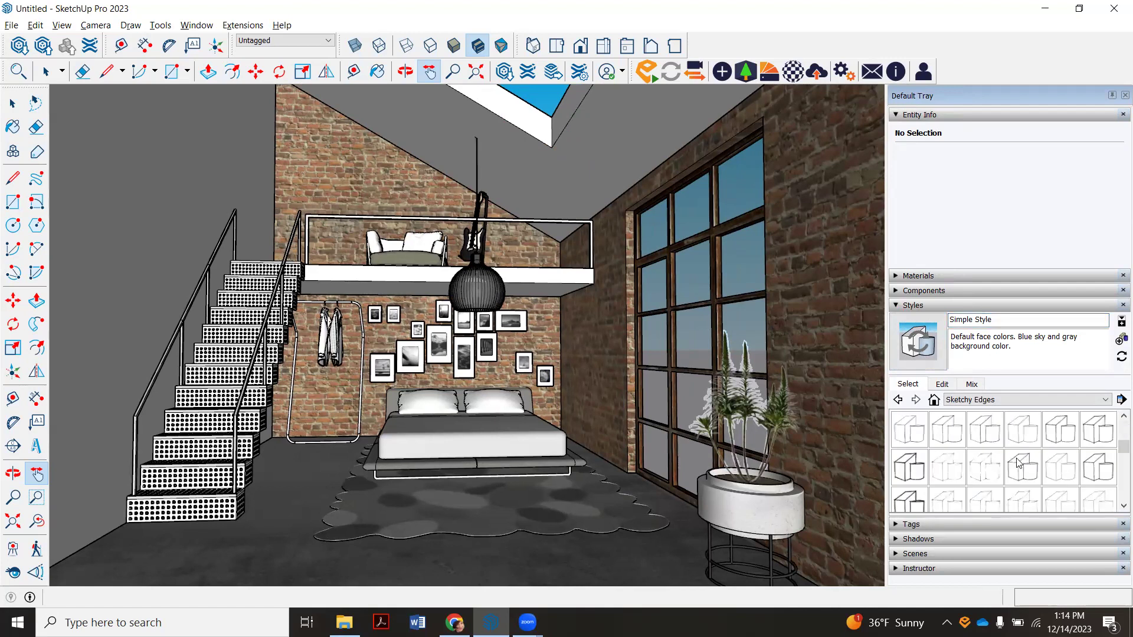
click(909, 467)
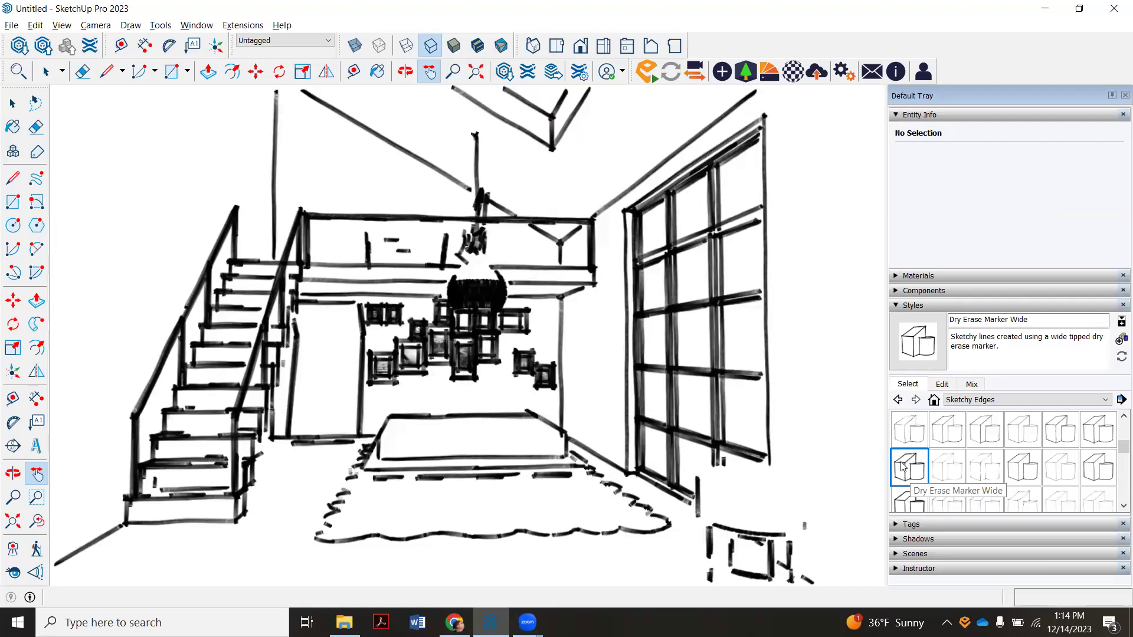
Step: Switch the Styles list back to In Model, keeping Simple Style
click(947, 388)
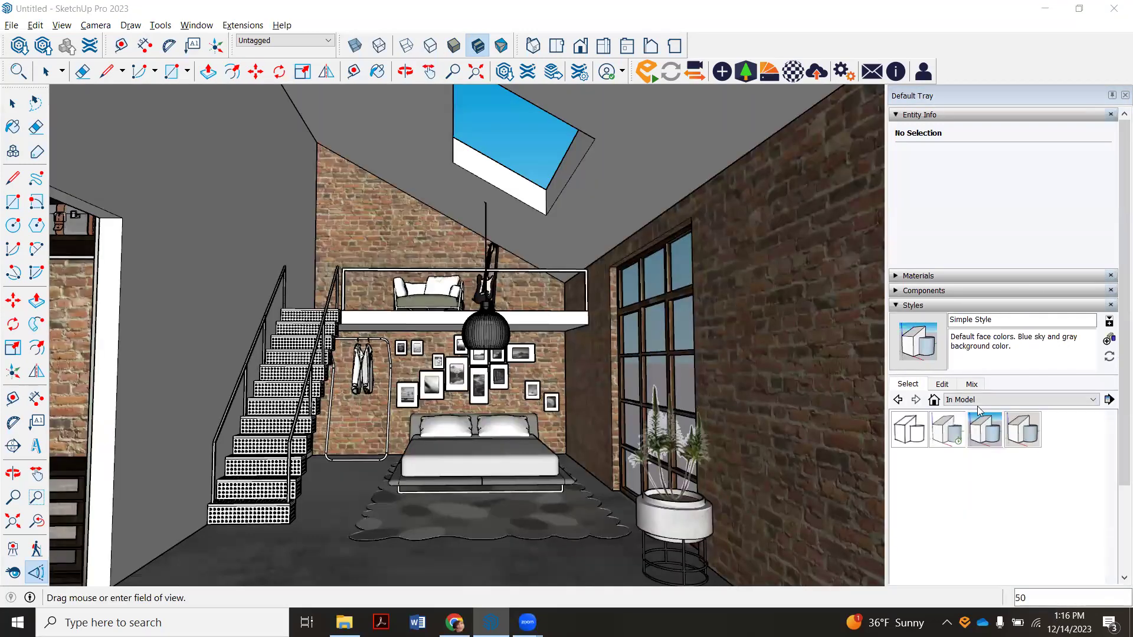
click(981, 401)
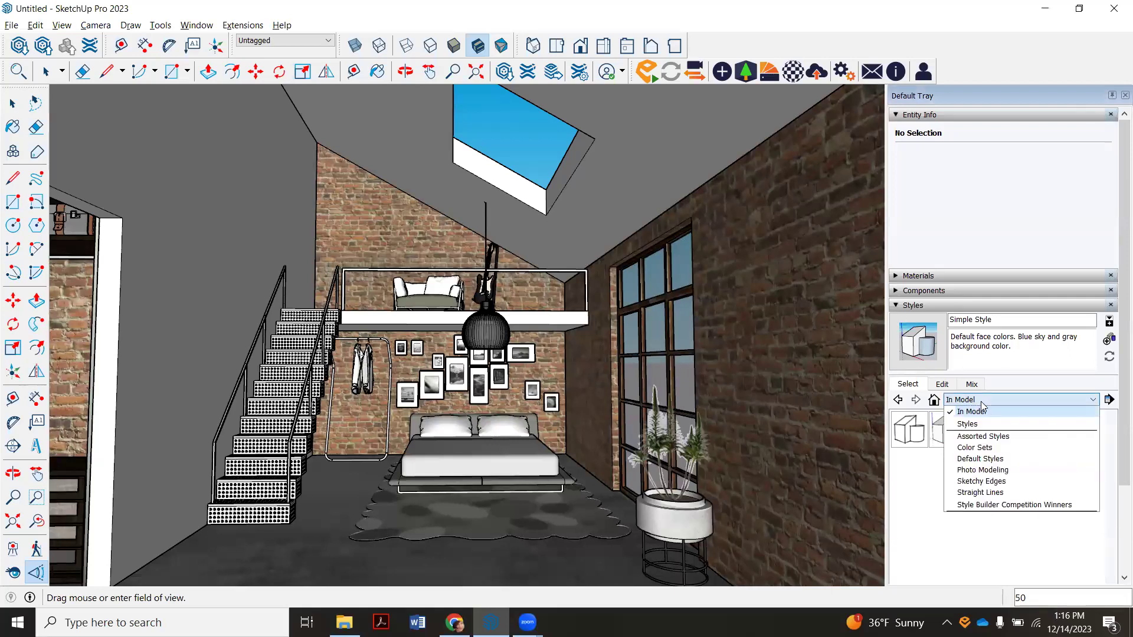
click(981, 404)
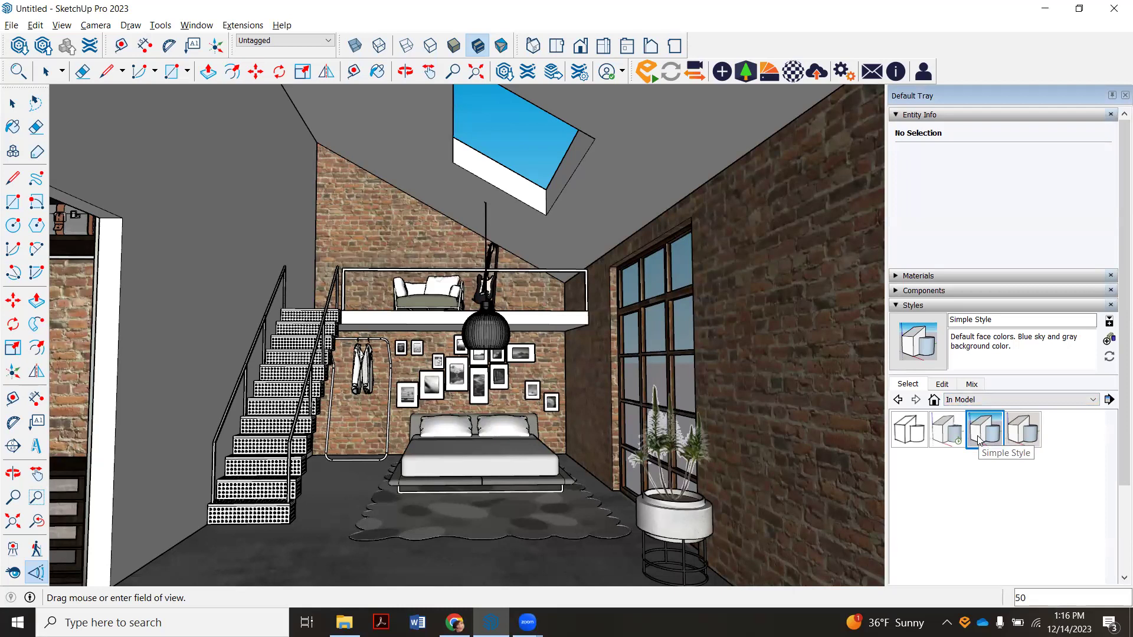
Step: In Simple Style's background settings, turn off sky and ground and set the background colour to white
click(951, 390)
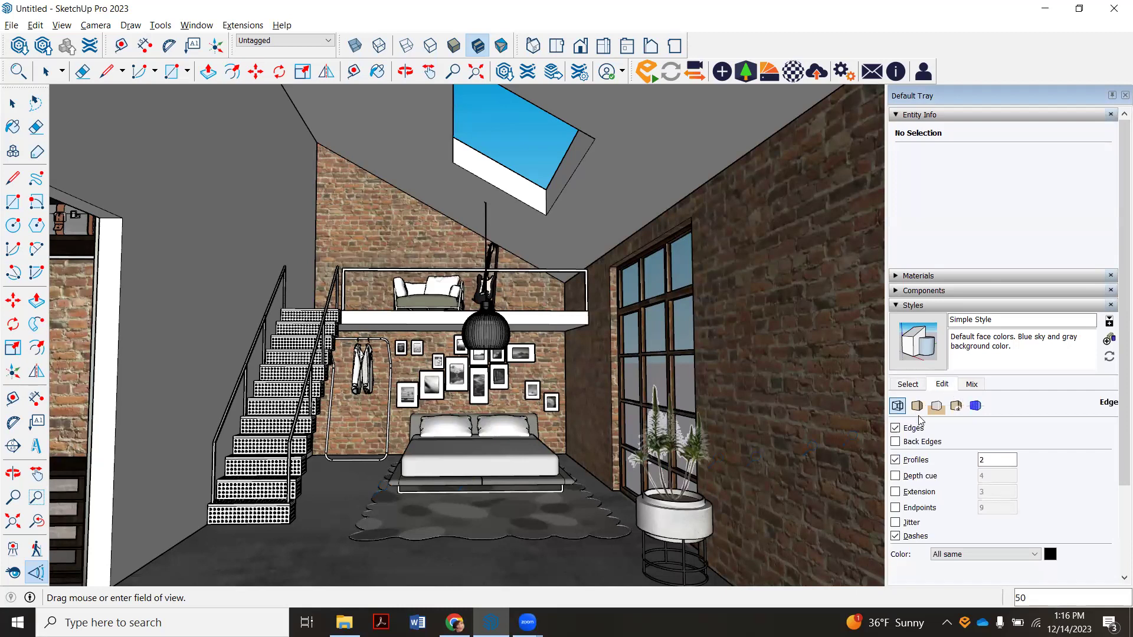
scroll(897, 432, down, 1)
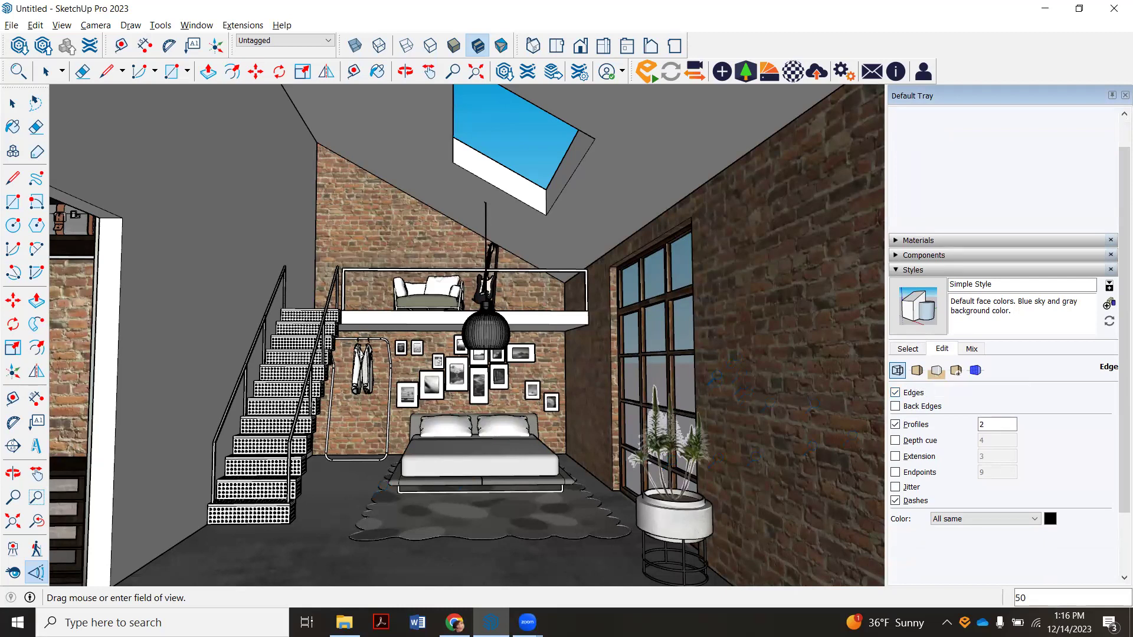
click(936, 372)
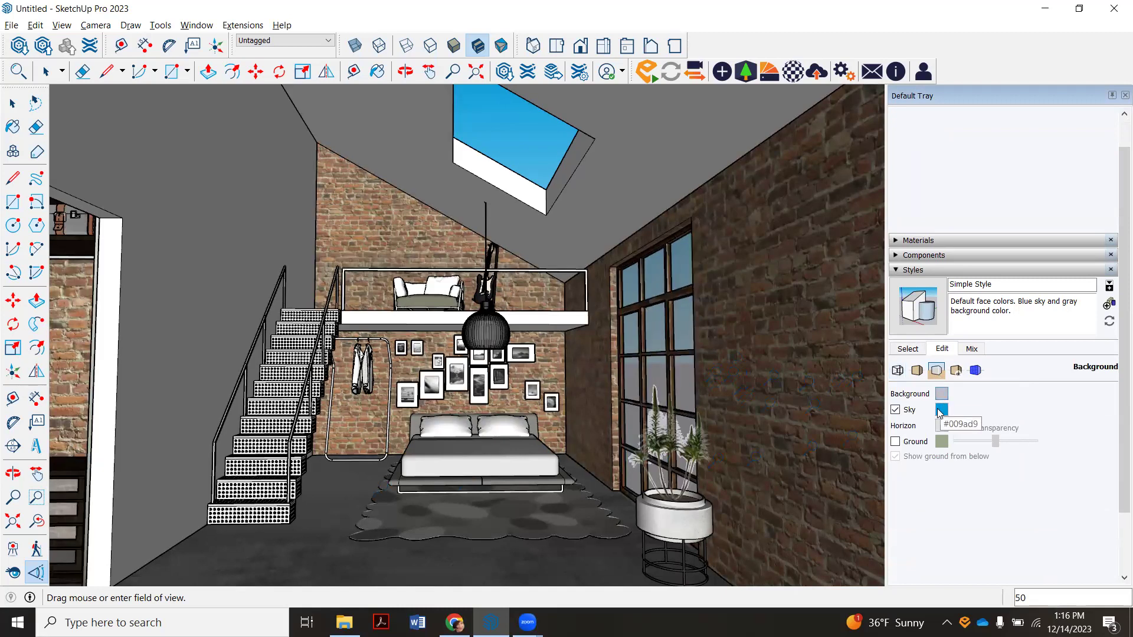
click(896, 409)
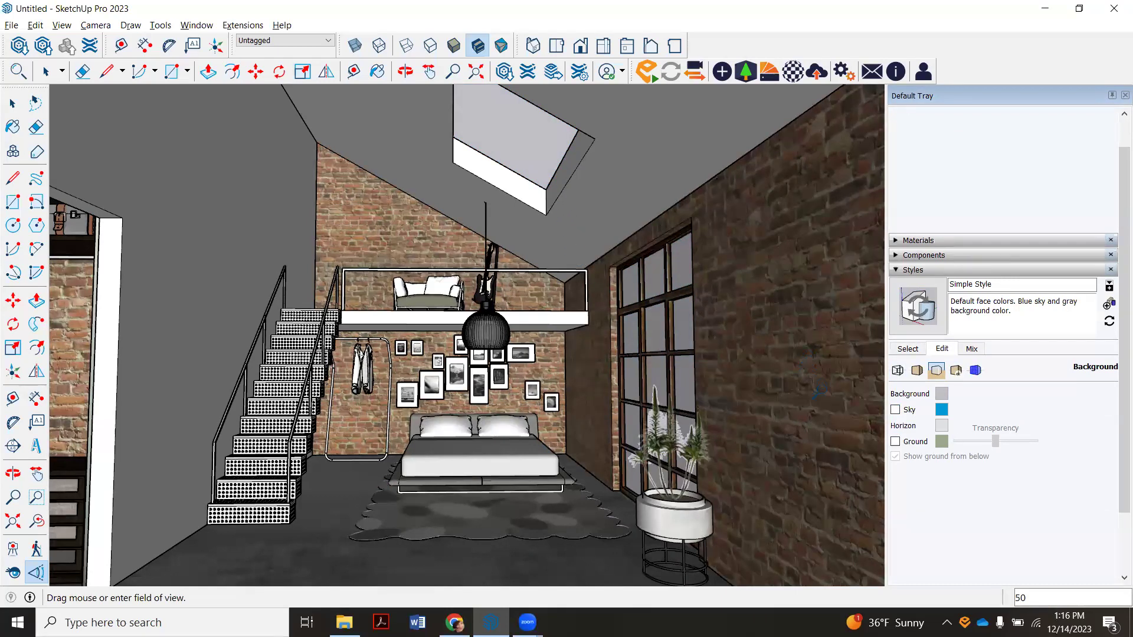
click(896, 442)
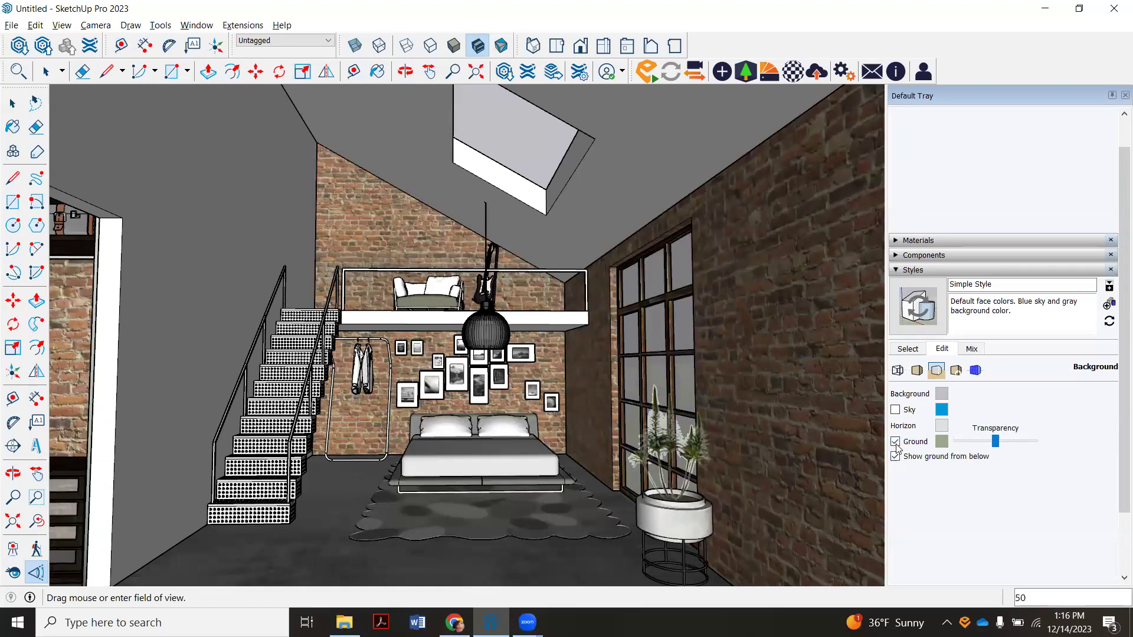
click(895, 441)
click(942, 394)
drag(619, 292, 619, 272)
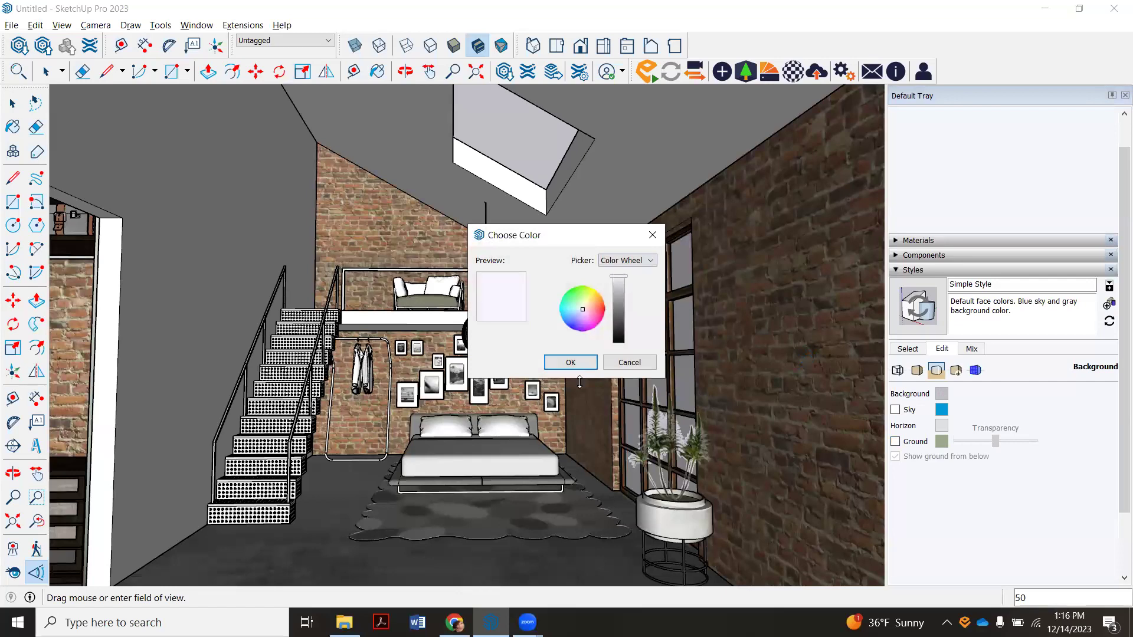
click(580, 362)
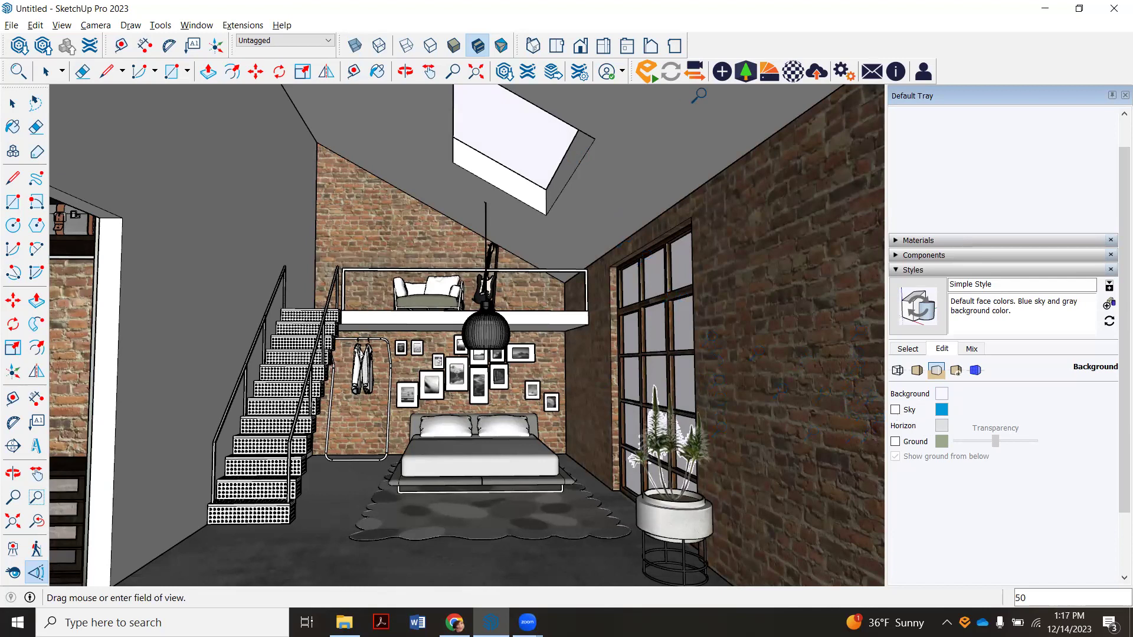
Step: Launch Enscape's live render window for the loft bedroom
click(649, 74)
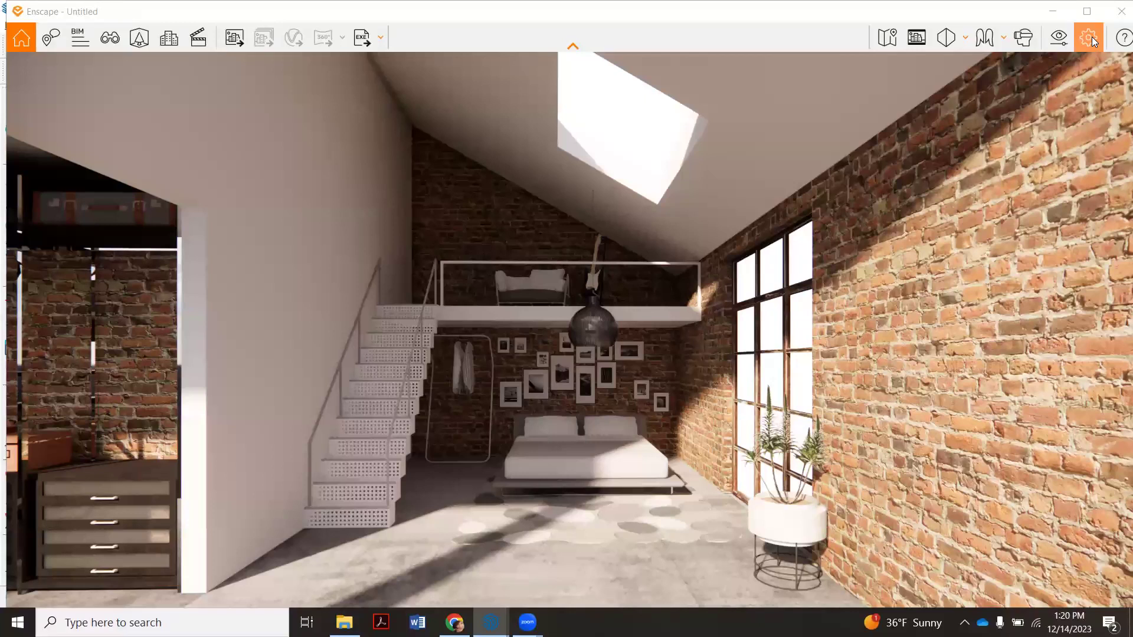
Step: In Enscape's Sky settings, keep the Clear horizon and uncheck White Background
click(1061, 37)
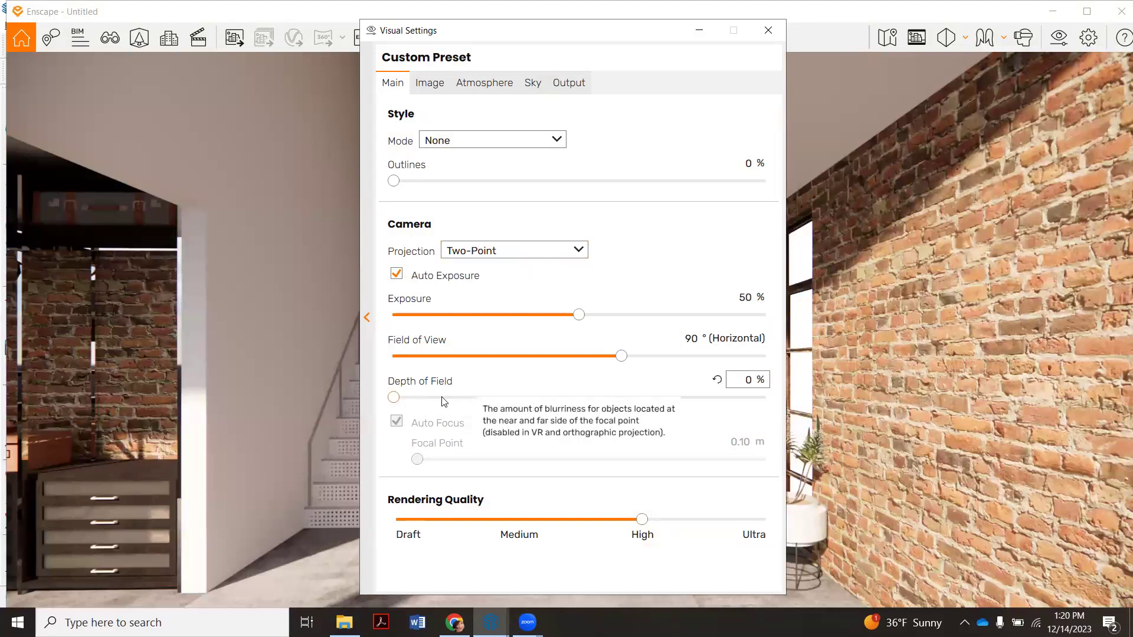
click(433, 87)
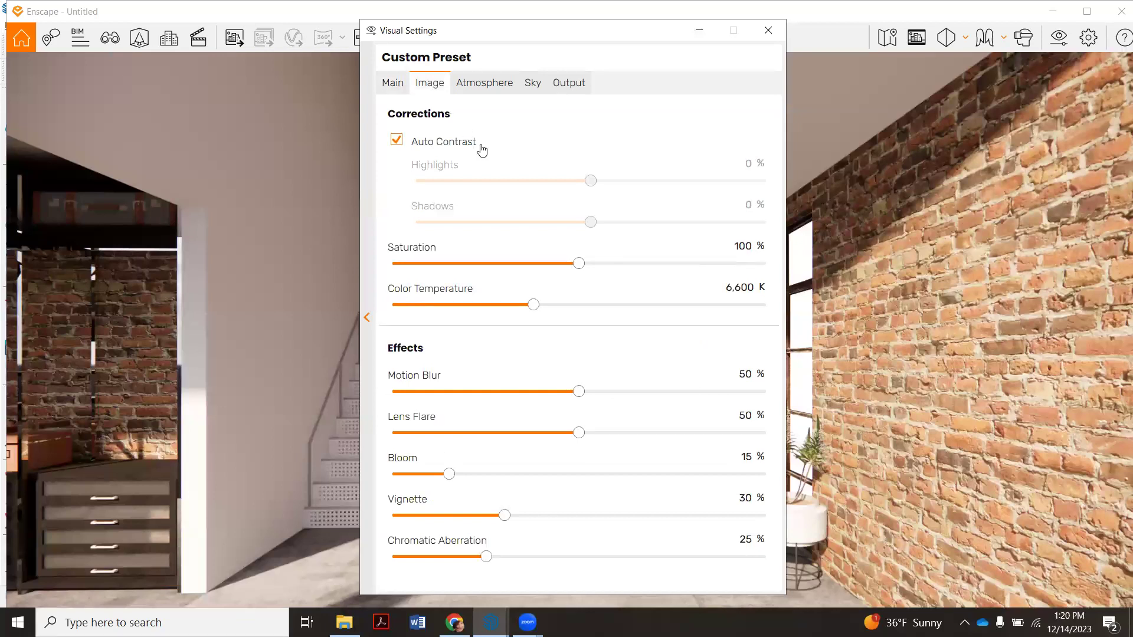
click(491, 84)
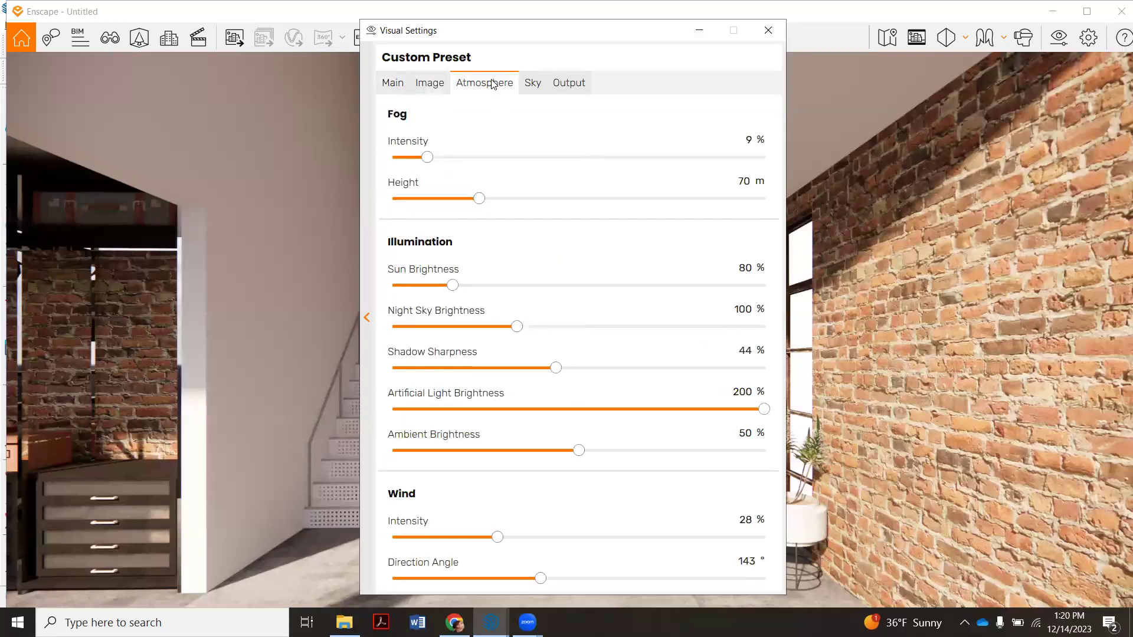
click(531, 87)
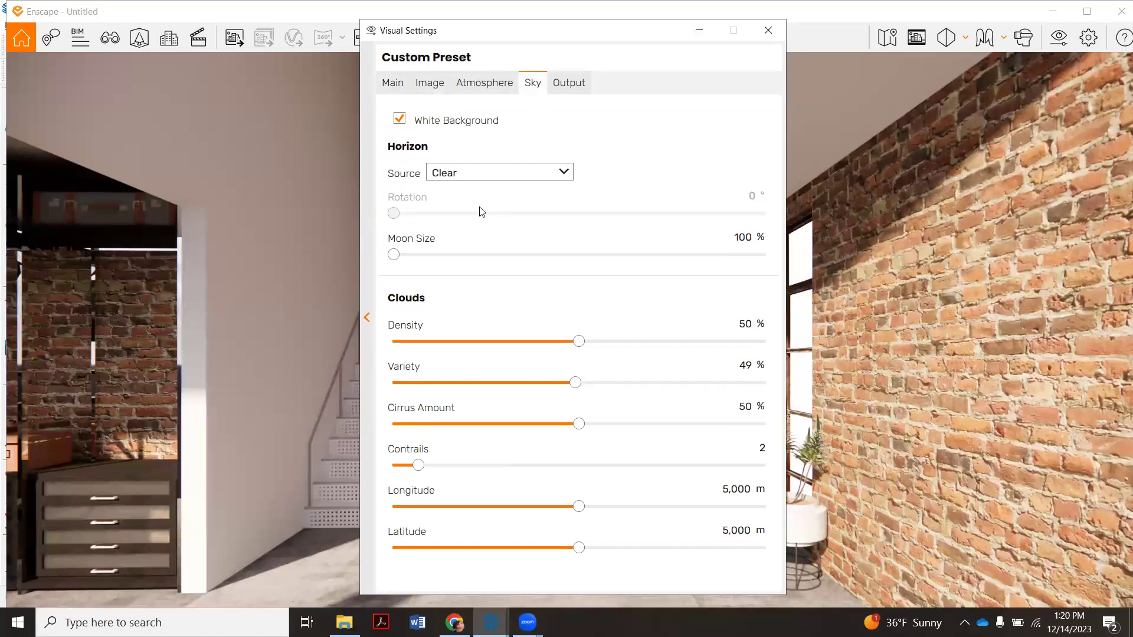
click(462, 177)
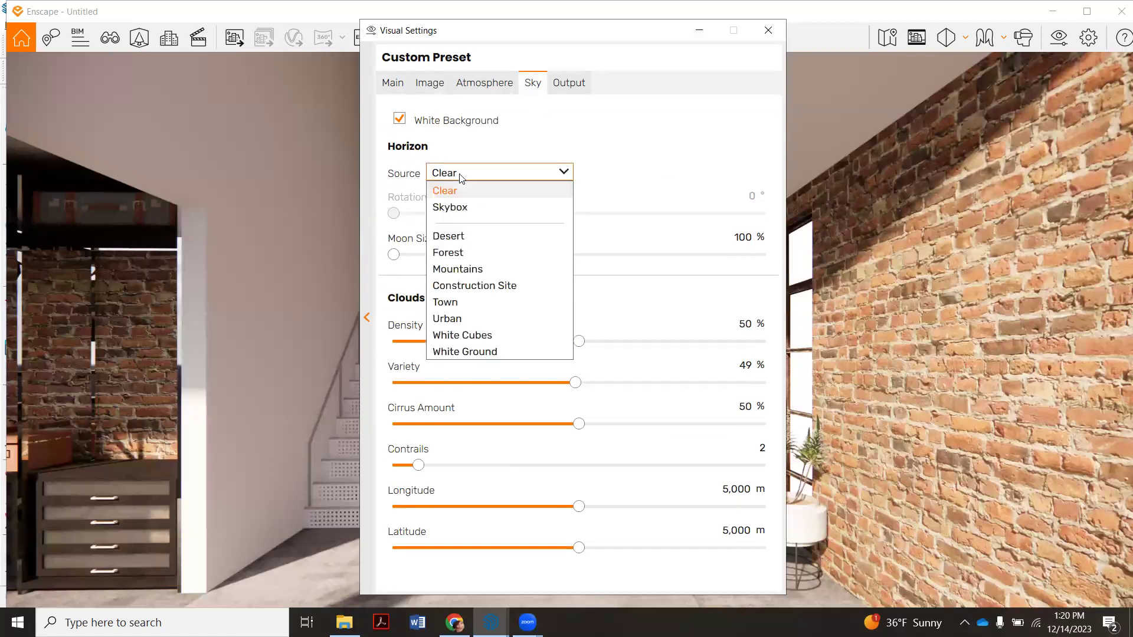
click(462, 177)
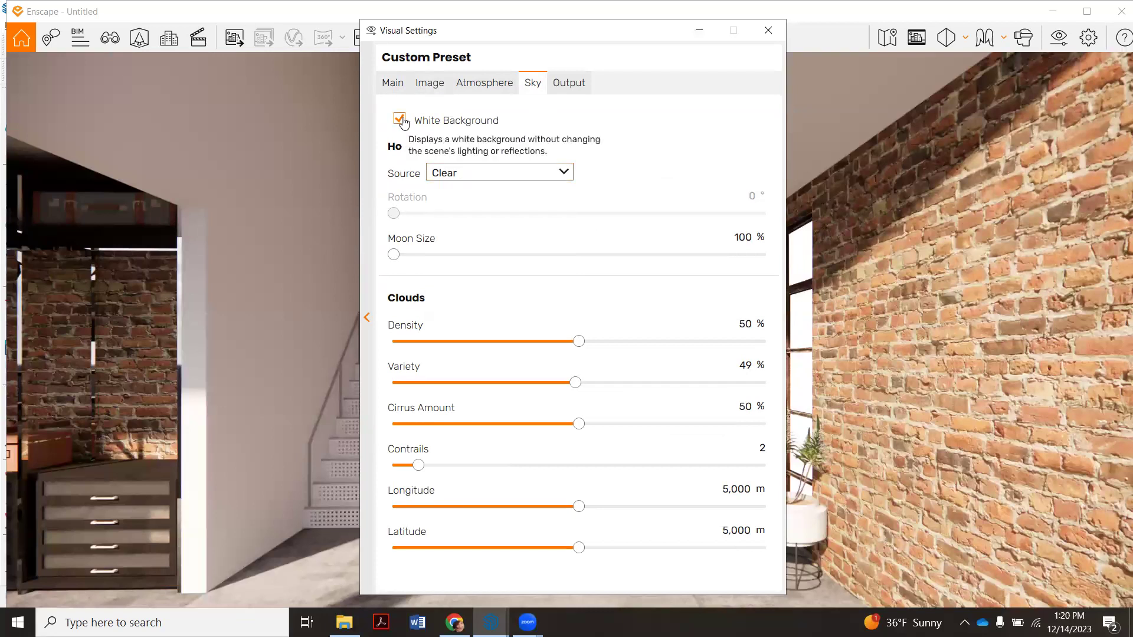
click(399, 119)
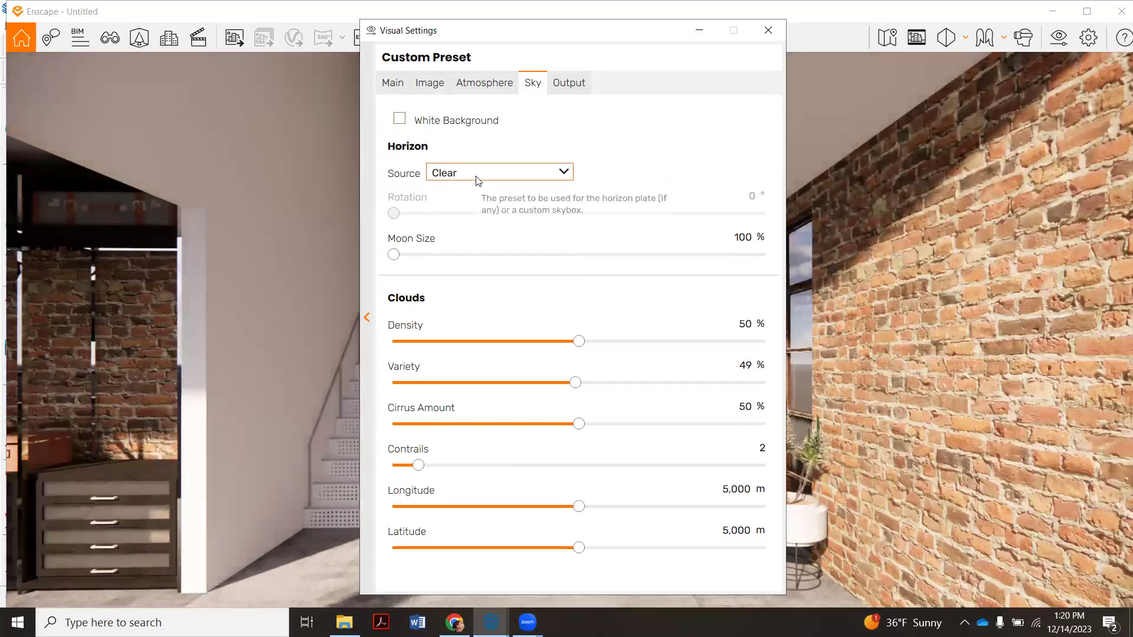
Step: Move the settings window aside and try Forest, Urban, then Town as the horizon backdrop
drag(559, 40, 422, 43)
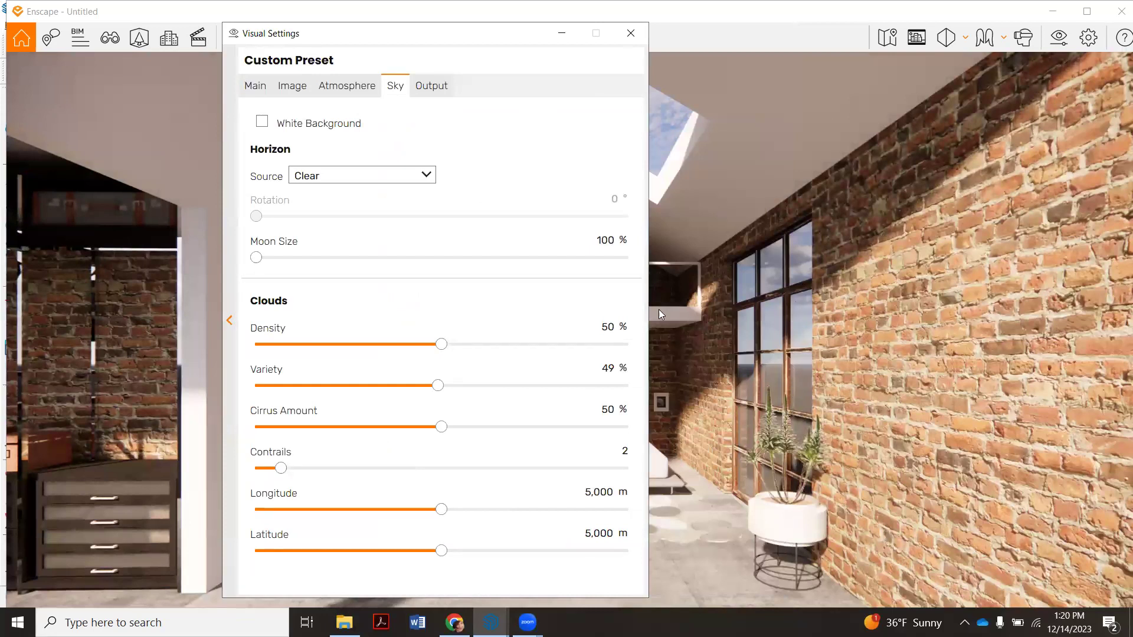
click(409, 176)
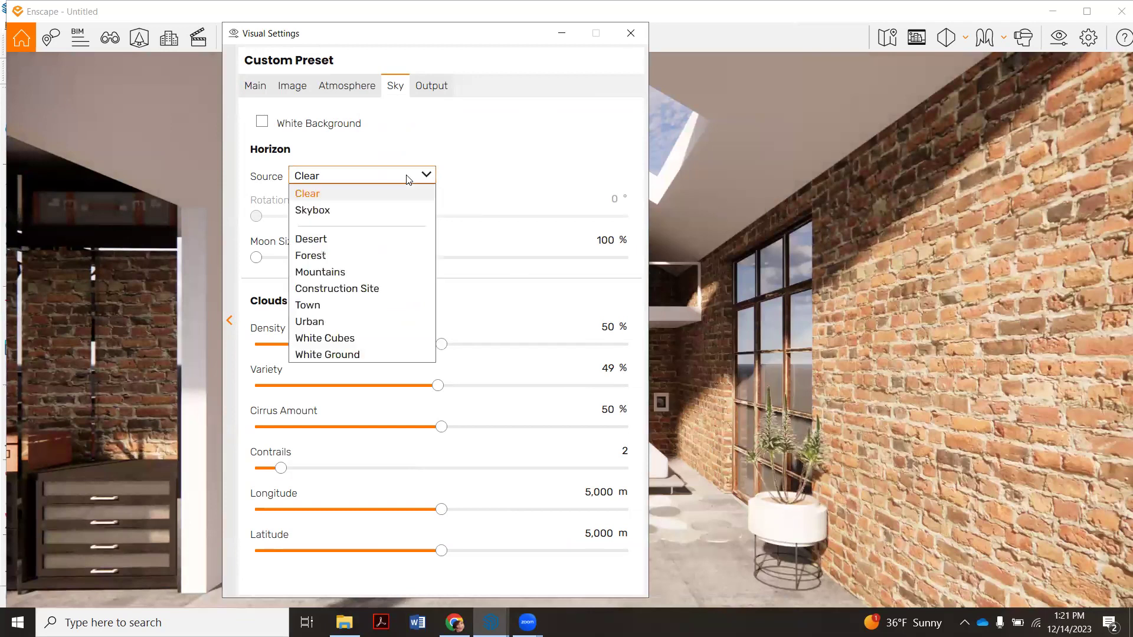
click(400, 258)
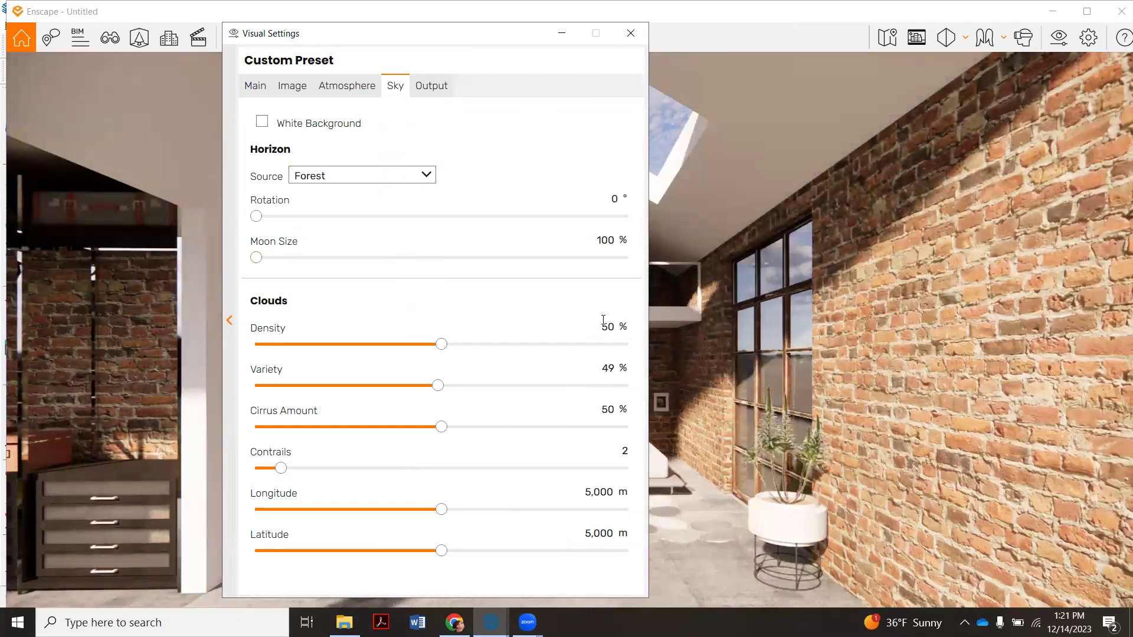
click(390, 178)
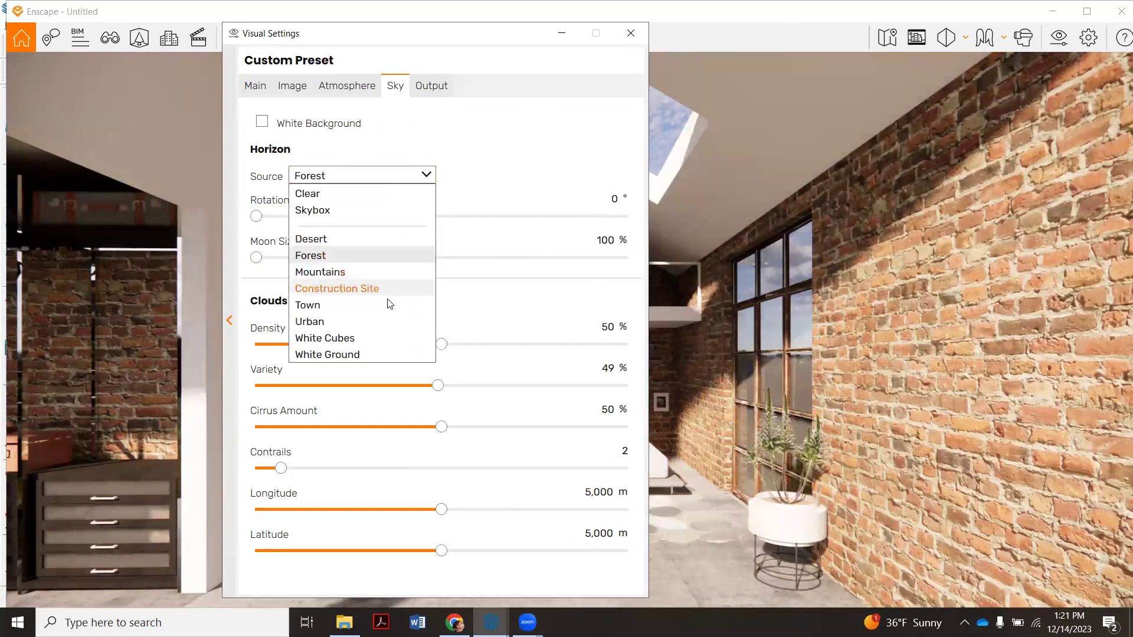
click(389, 319)
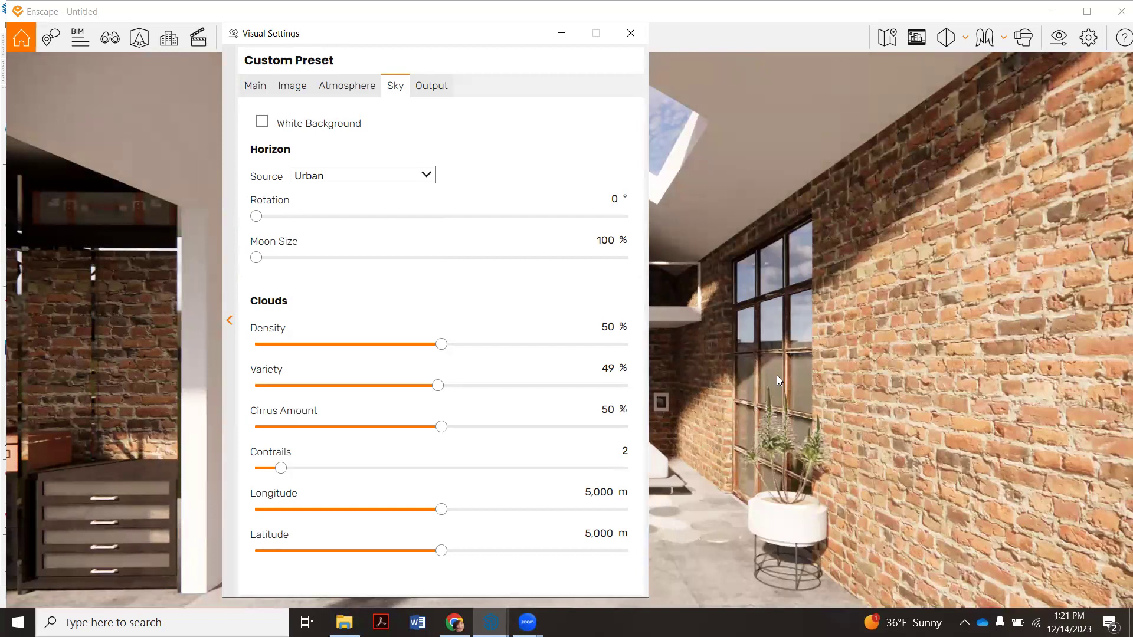
click(394, 179)
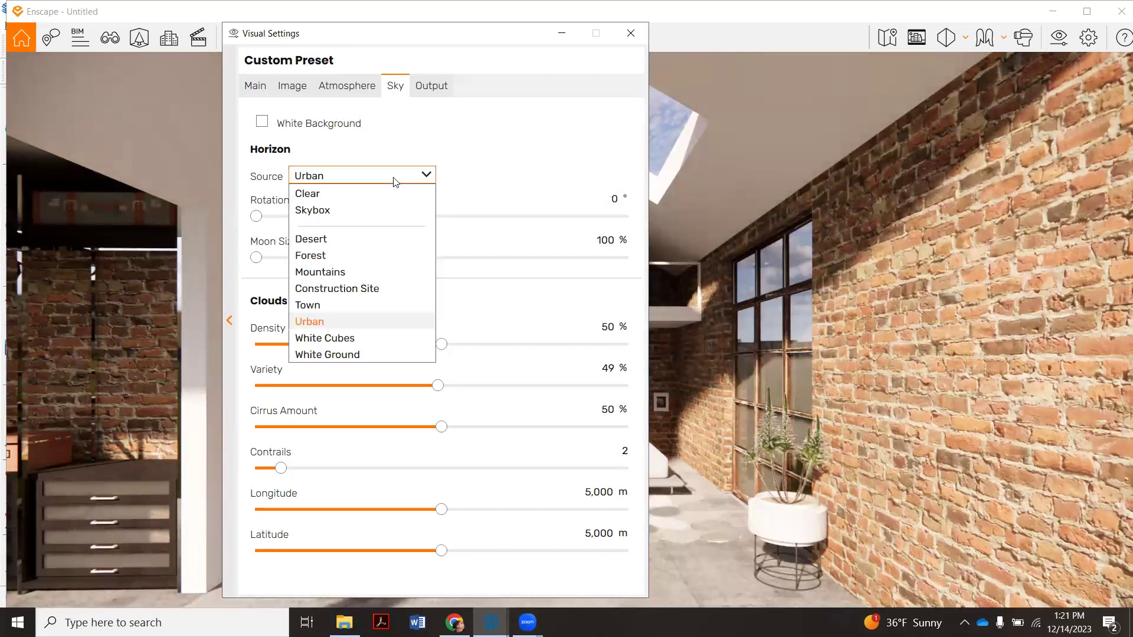
click(393, 305)
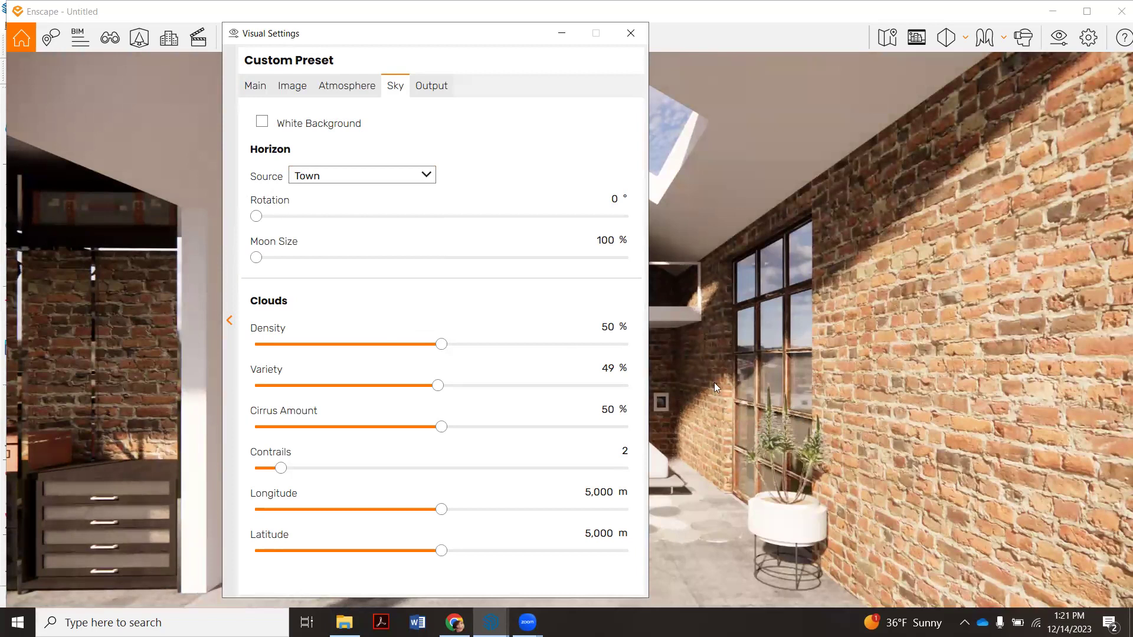
Step: Keep Town as the horizon and bring up the Output settings (Full HD 1920×1080, PNG)
click(380, 177)
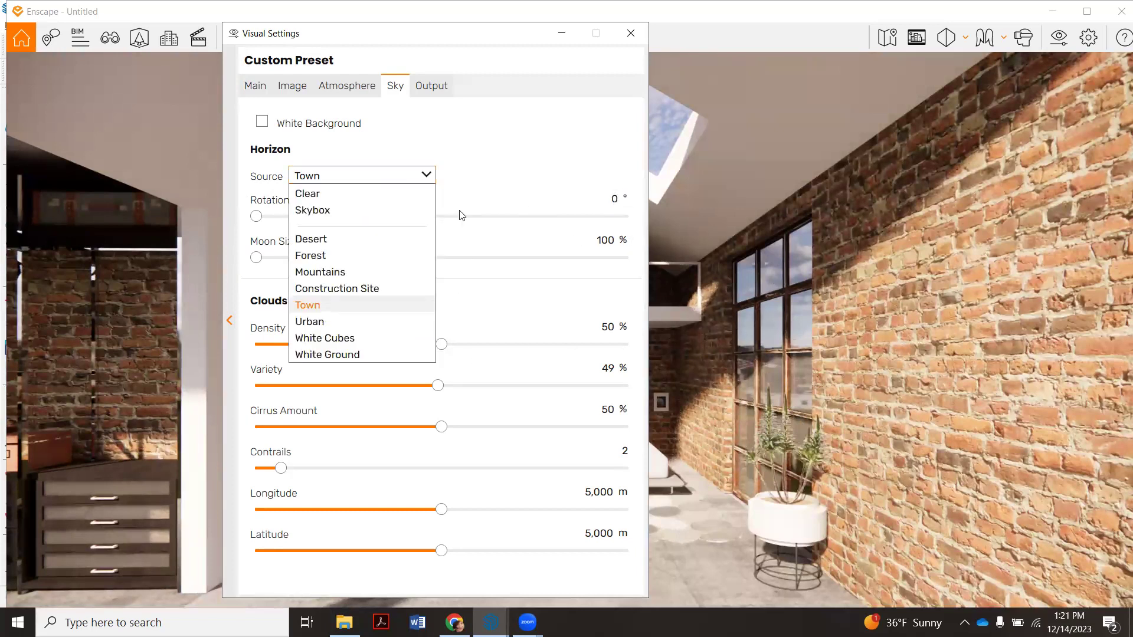
click(433, 90)
click(434, 88)
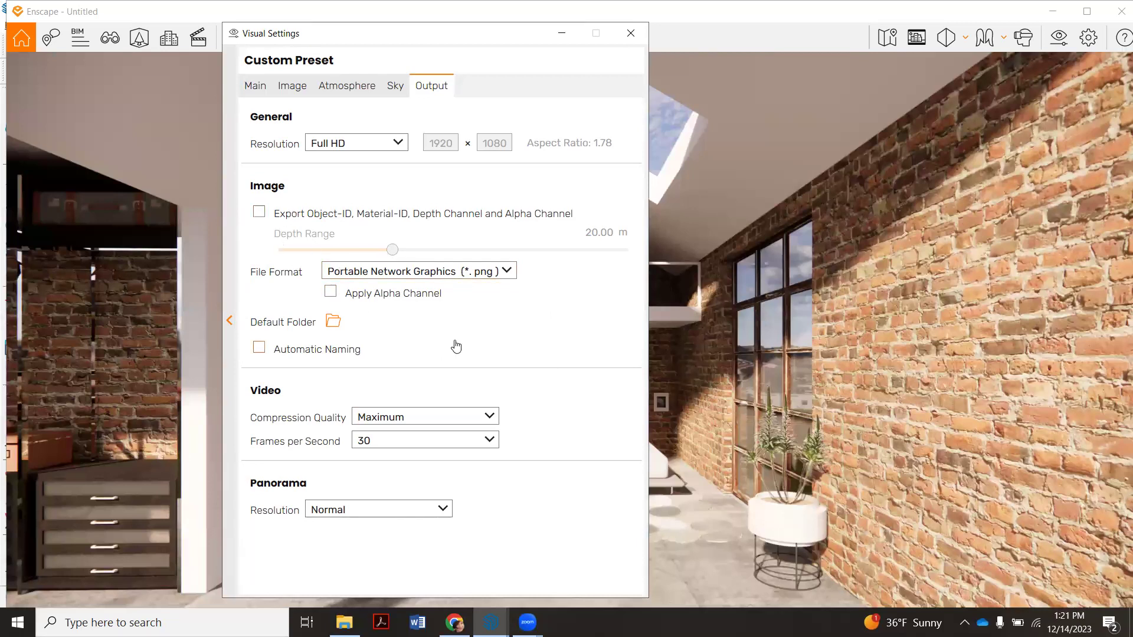
Step: Close Enscape's Visual Settings and fly the camera out of and back into the loft bedroom
click(631, 33)
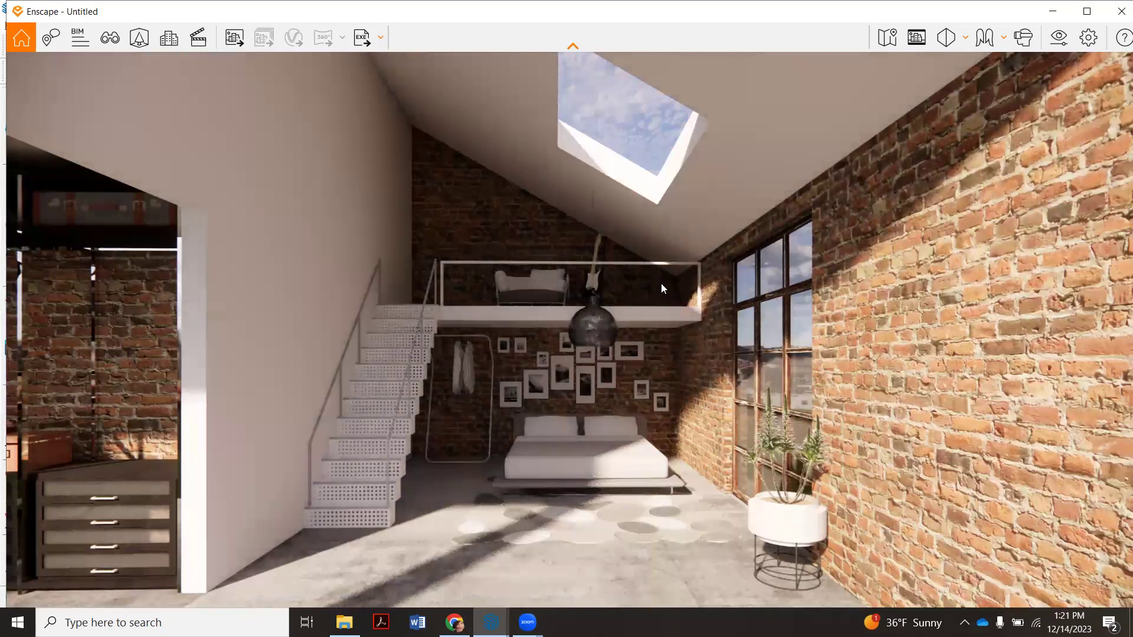
scroll(661, 288, down, 5)
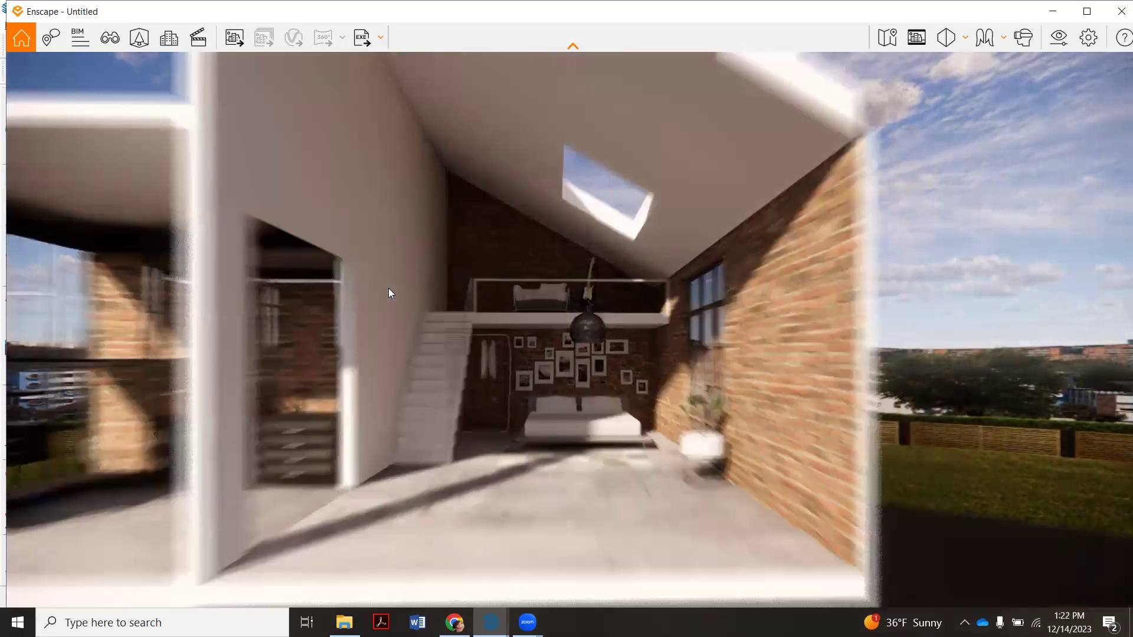
scroll(389, 288, up, 5)
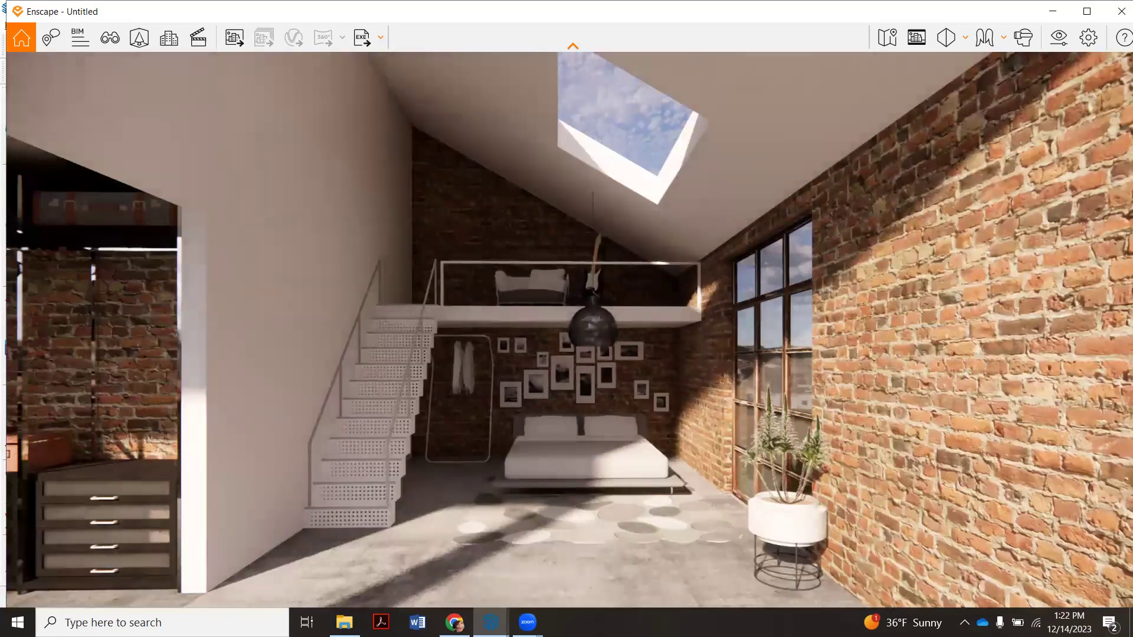
scroll(543, 368, down, 3)
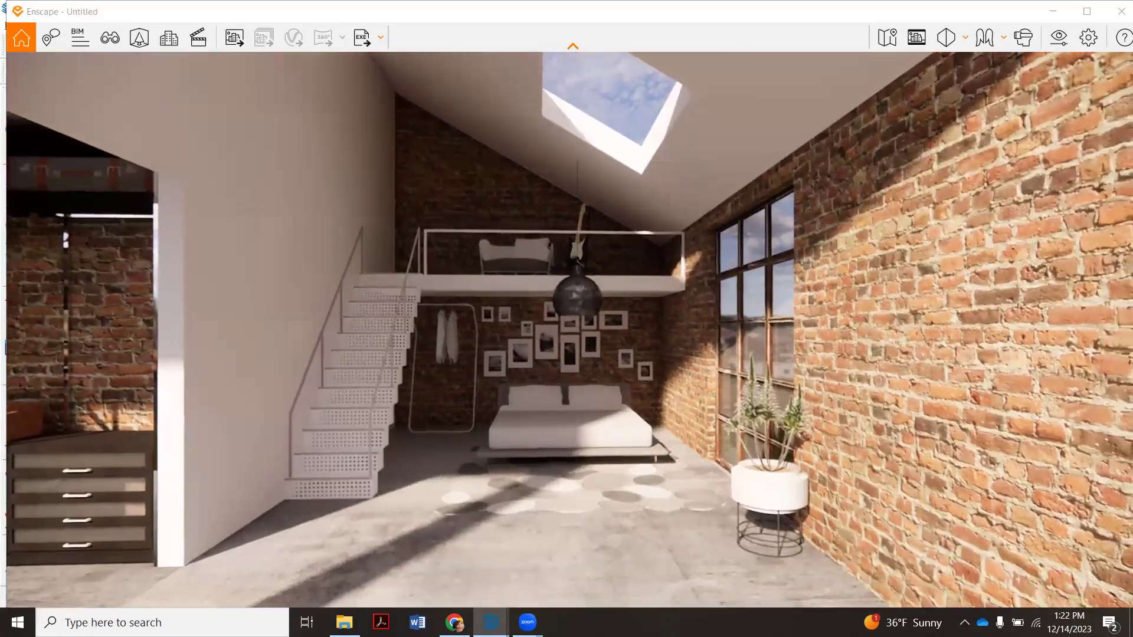
scroll(544, 368, up, 4)
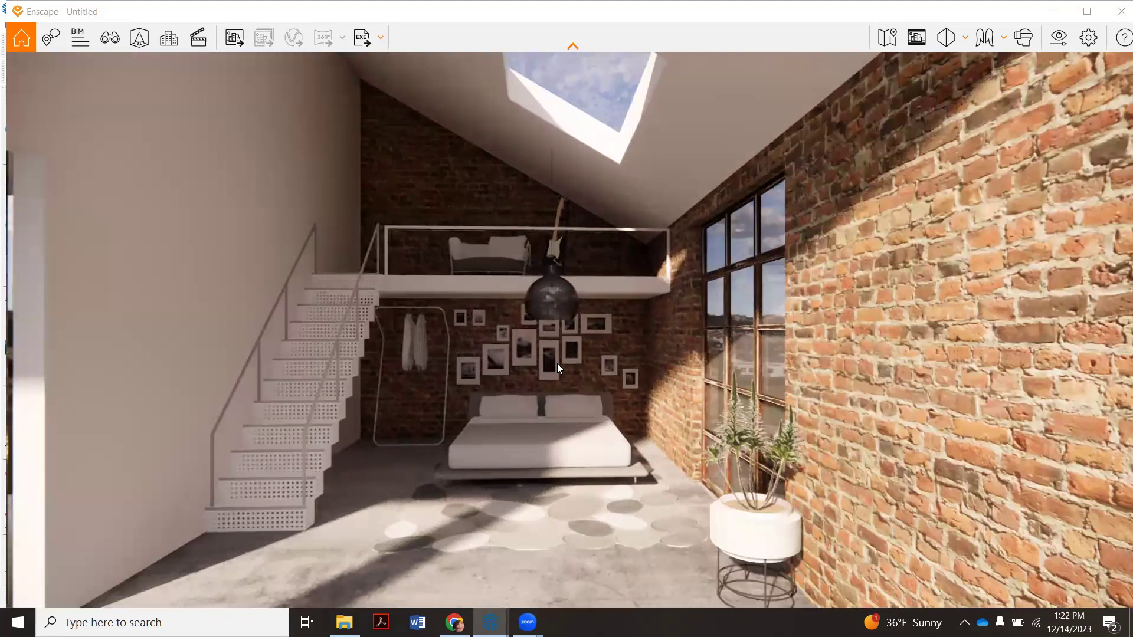